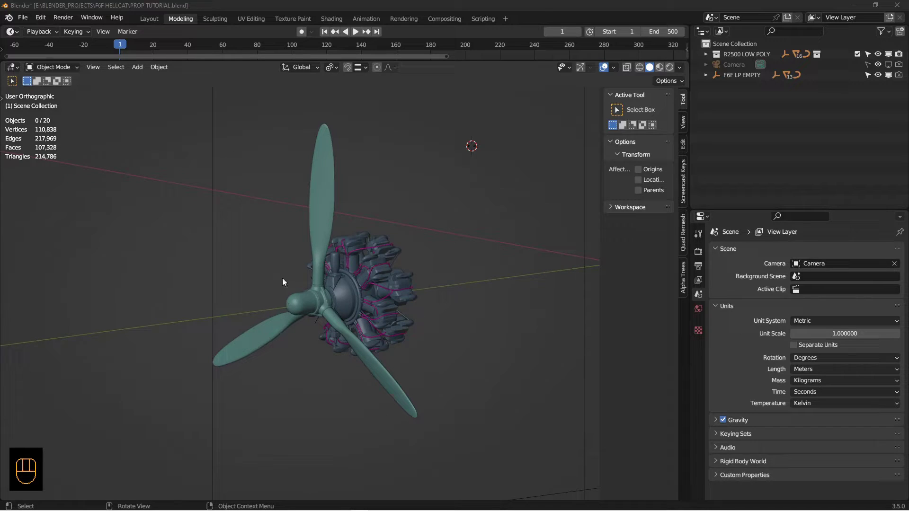
Place the 3D cursor just above and behind the propeller tip in right side view and add a mesh circle there
scroll(391, 314, up, 2)
click(368, 305)
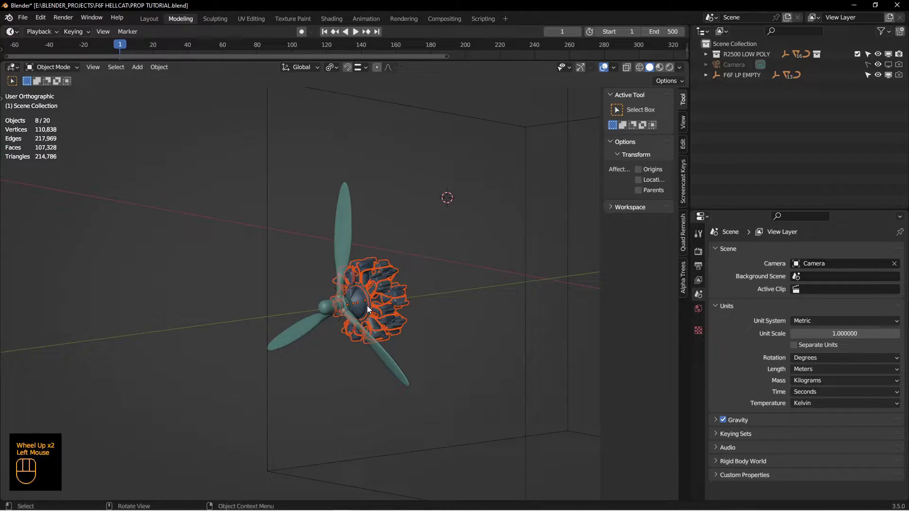
middle_drag(368, 306, 235, 300)
key(alt+a)
key(KP_3)
shift+right_click(235, 203)
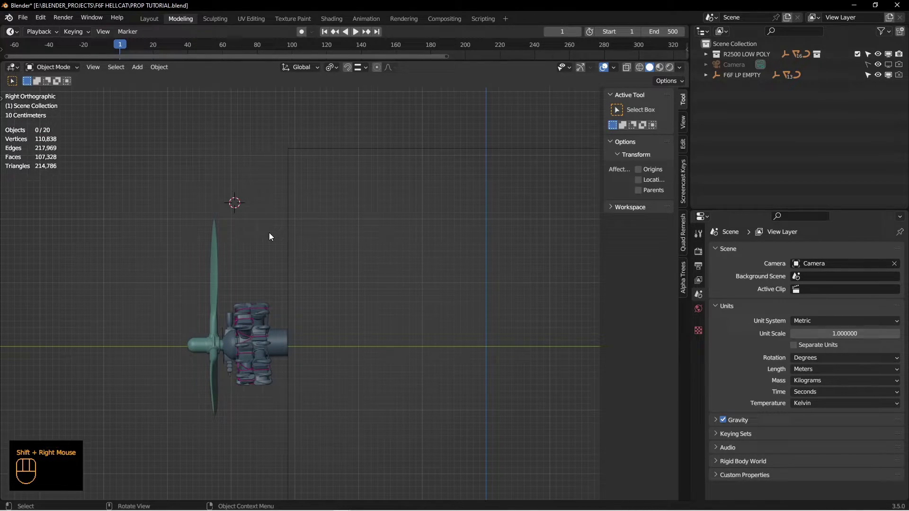
key(shift+a)
mouse_move(269, 232)
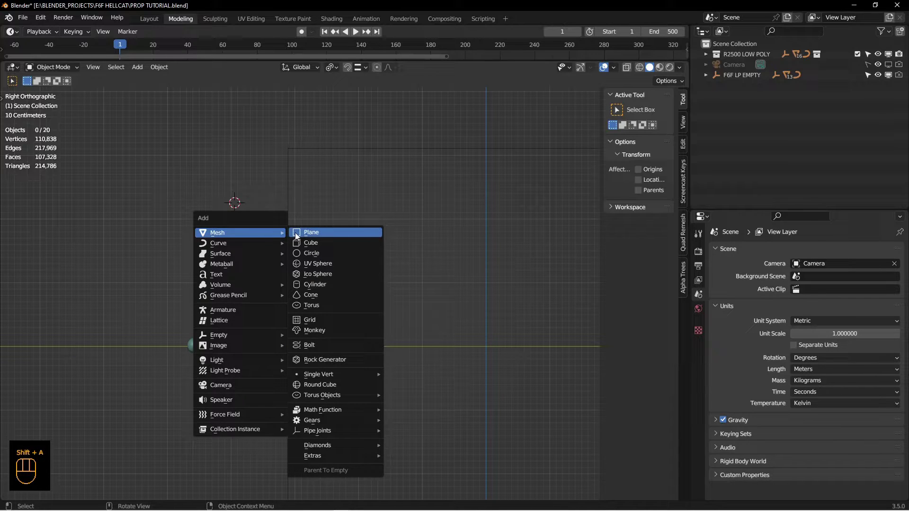
click(302, 252)
shift+middle_drag(303, 223, 363, 274)
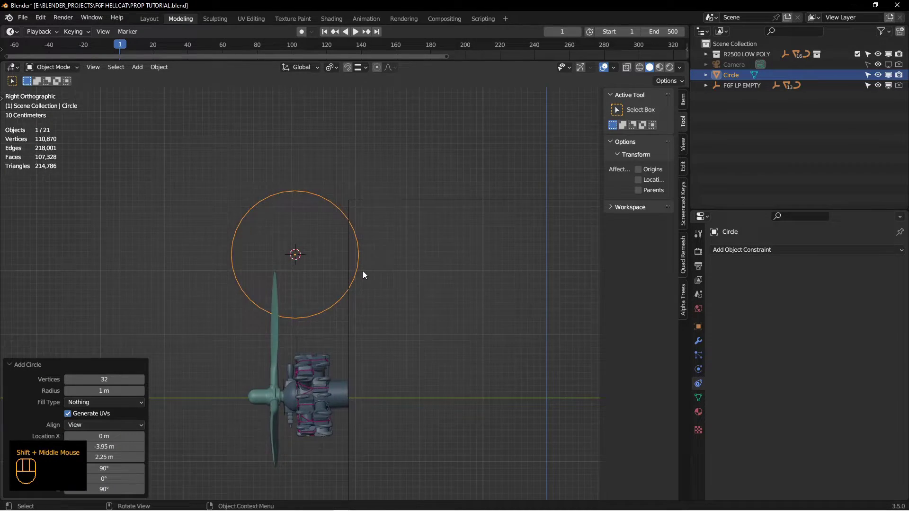
Scale the circle to about 0.593 and move it behind the propeller tip, to about Y -3.39 m and Z 2.11 m
scroll(363, 271, down, 1)
key(s)
click(374, 287)
shift+middle_drag(305, 284, 359, 295)
scroll(360, 294, down, 1)
key(g)
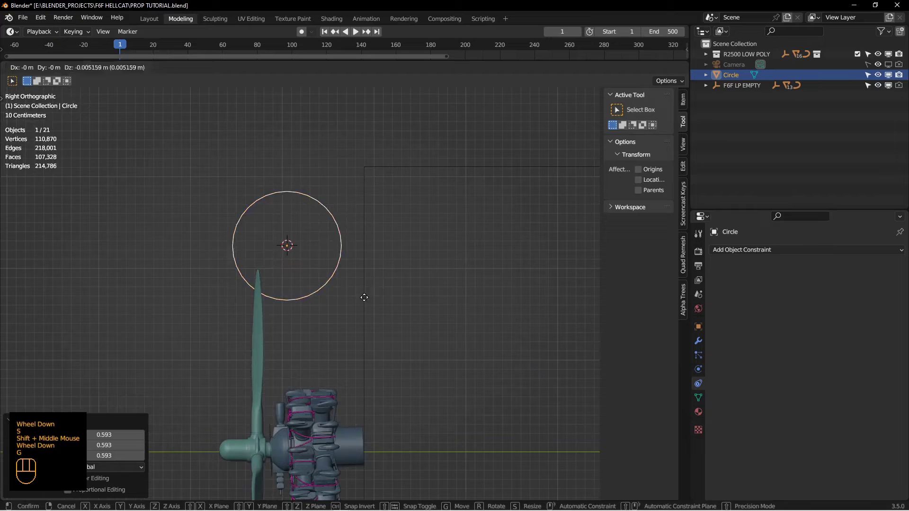
click(414, 309)
scroll(417, 308, down, 2)
Extrude the circle's outline inward, scaled to about 0.64, to form a flat ring
key(Tab)
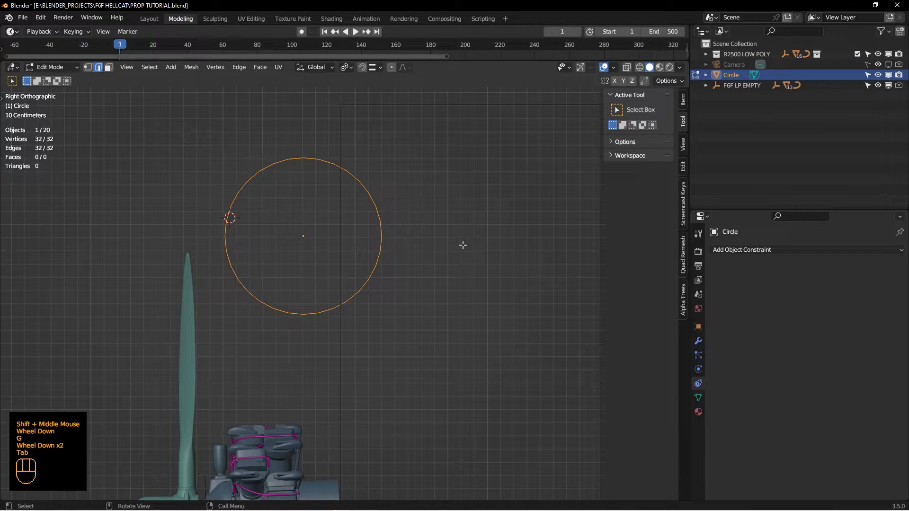
key(Tab)
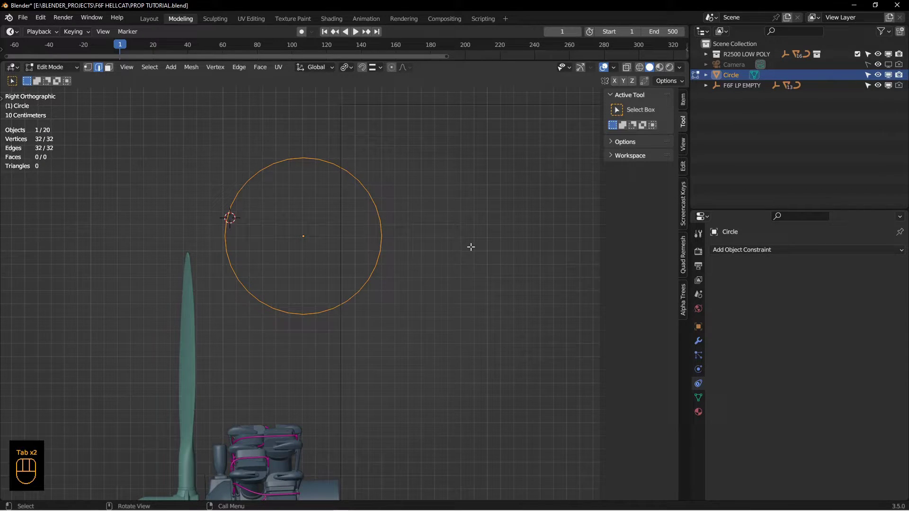
key(q)
key(1)
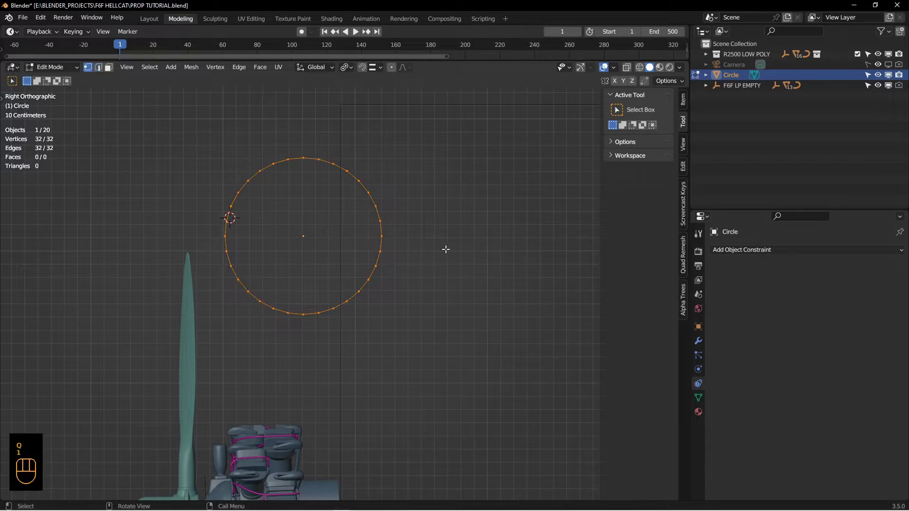
key(e)
key(s)
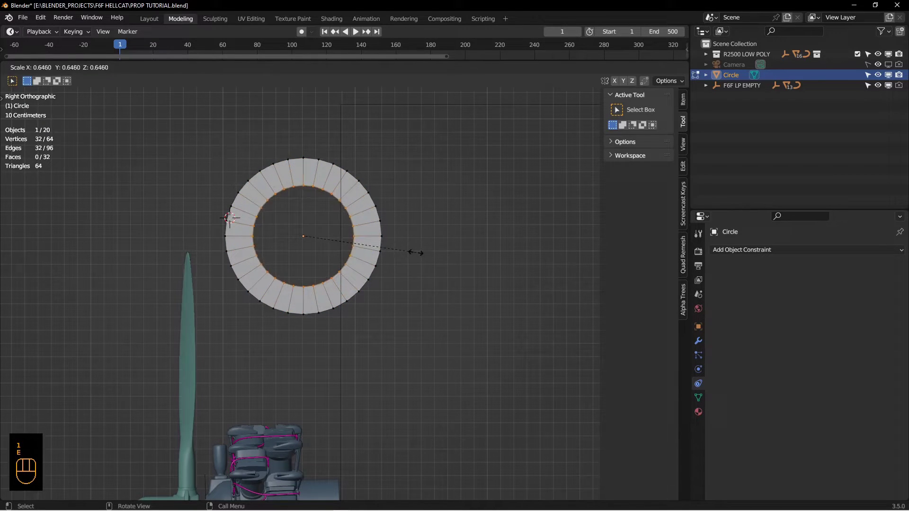
click(373, 244)
shift+middle_drag(373, 244, 380, 257)
Delete two diametrically opposite faces of the ring, one near its top and one near its bottom
key(3)
shift+click(332, 189)
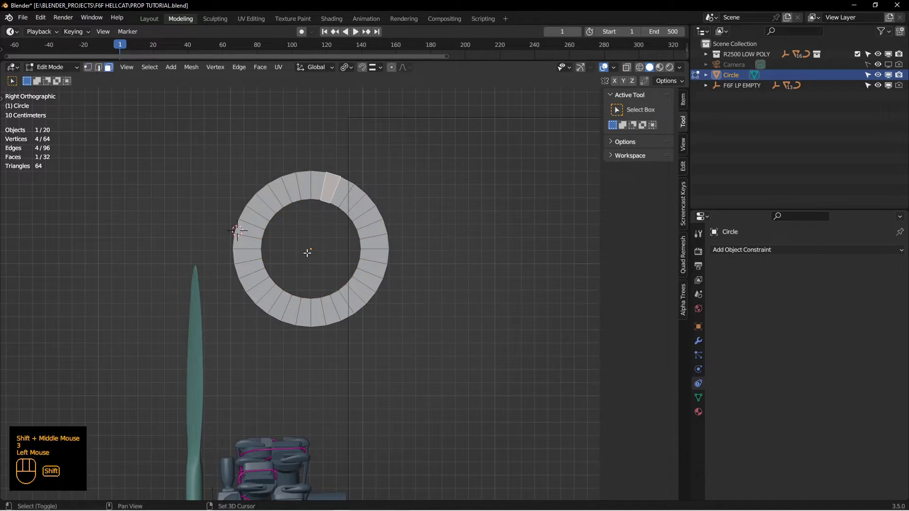
shift+click(292, 311)
key(x)
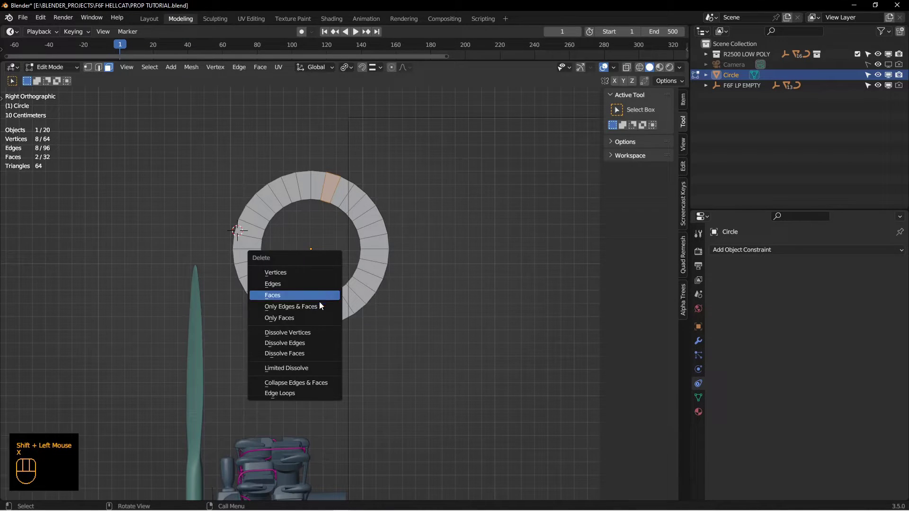
click(297, 296)
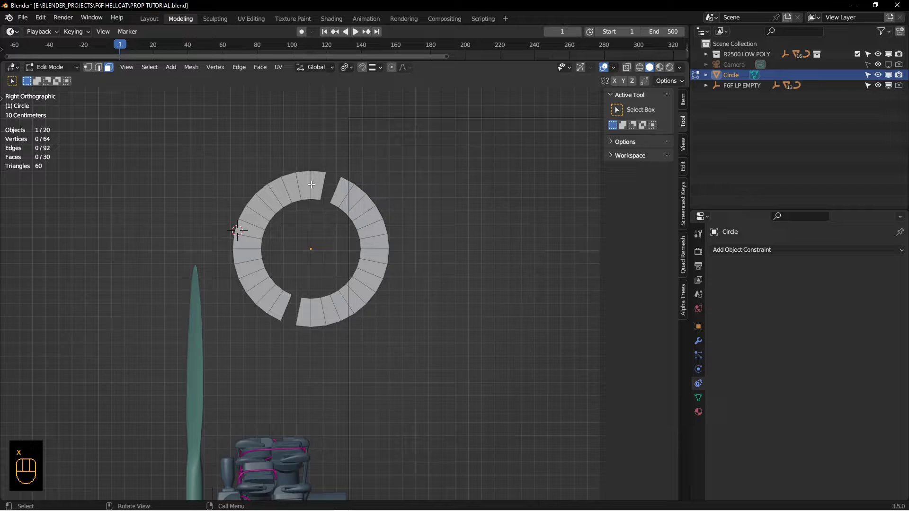
Bevel the vertical edges at the ring's top and bottom by about 0.018 m with one segment
key(2)
click(311, 185)
shift+click(310, 312)
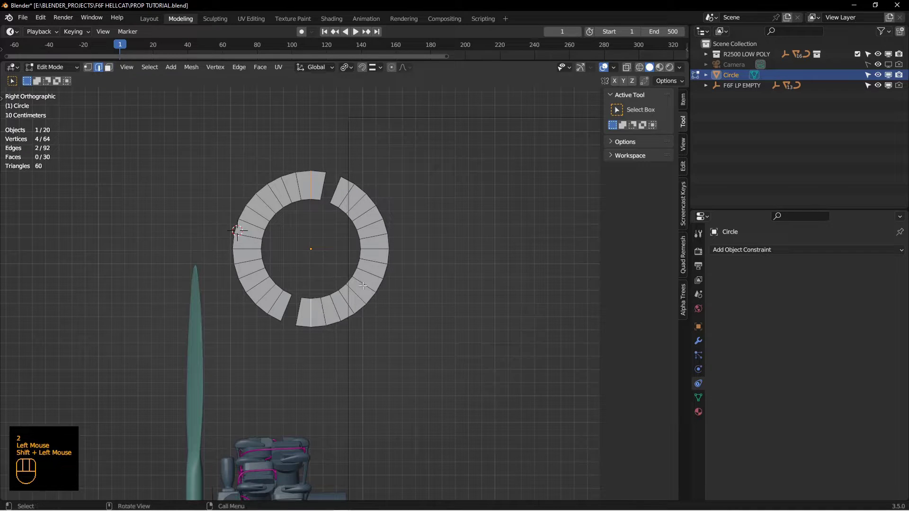
key(ctrl+b)
click(440, 302)
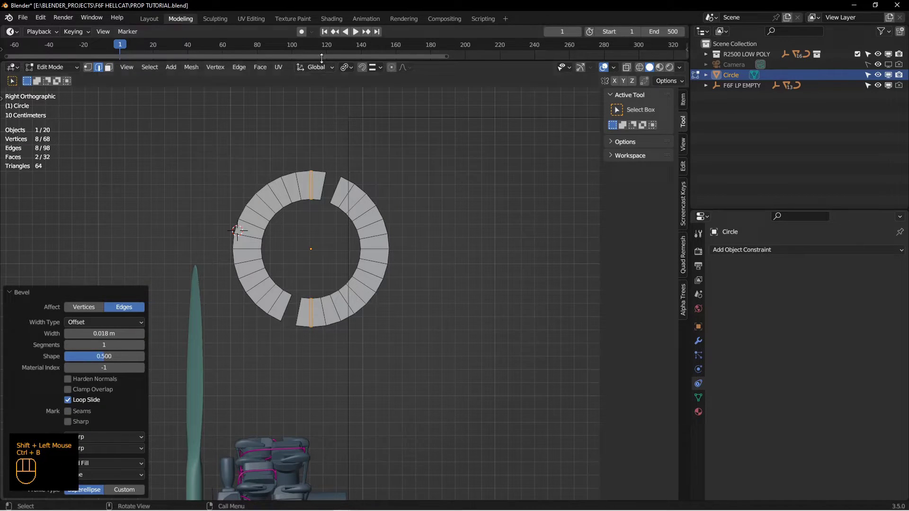
Set the pivot point to Individual Origins and scale the end edges beside the bevels to 0, forming two arrow tips
click(347, 68)
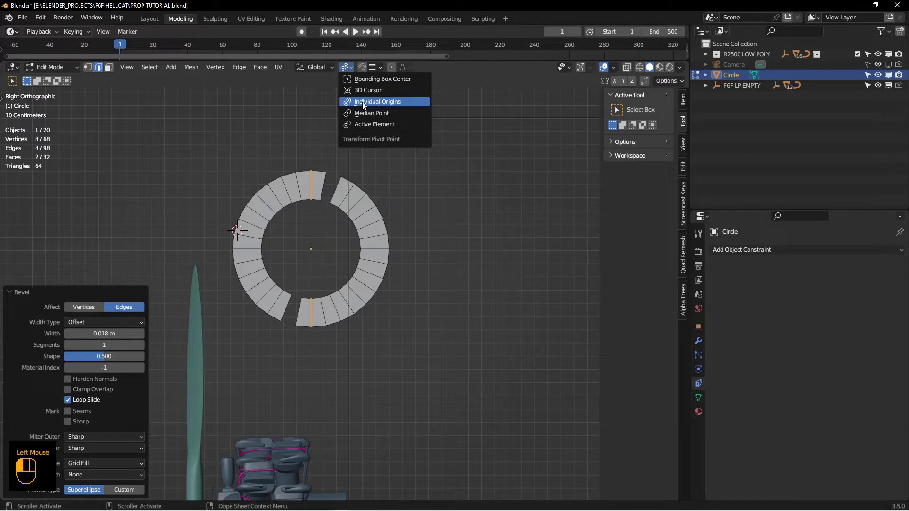
click(362, 102)
click(324, 186)
shift+click(313, 314)
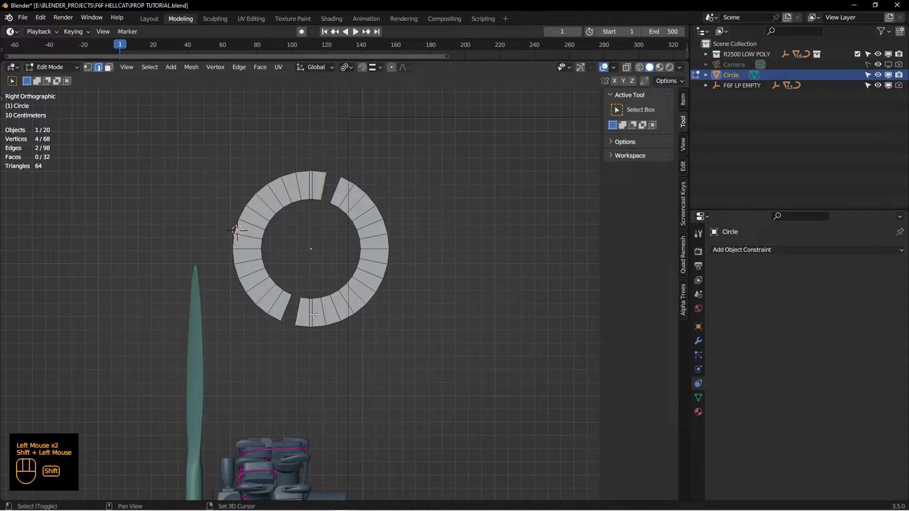
text(s0)
key(Return)
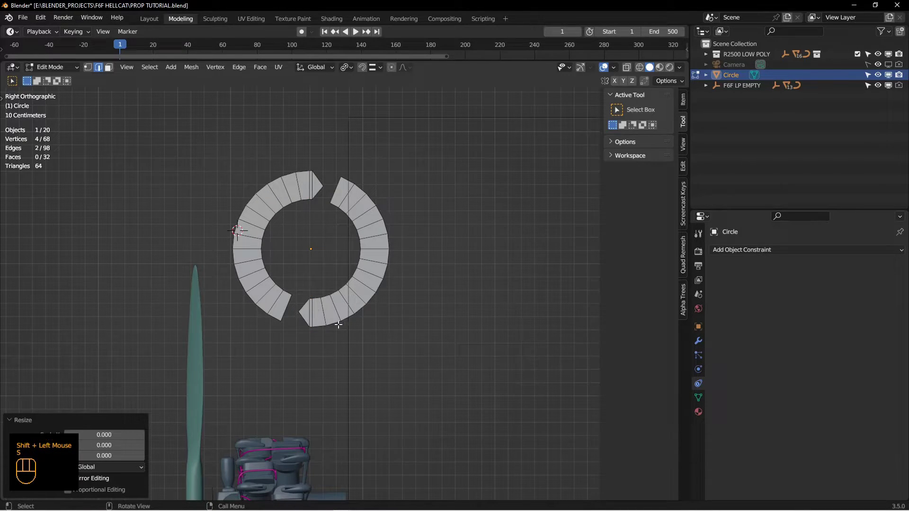
Scale the edges at the base of both arrow tips by 2 to widen the arrowheads, and return to Object Mode
click(309, 186)
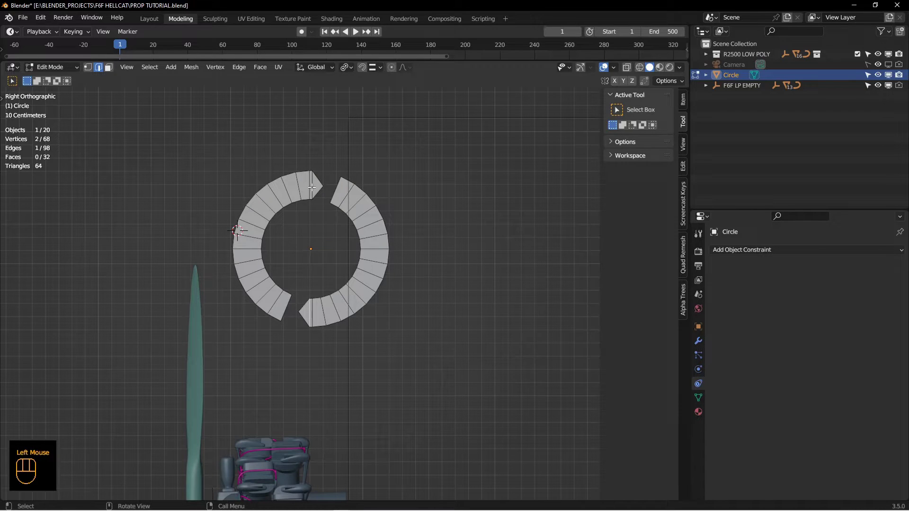
shift+click(310, 312)
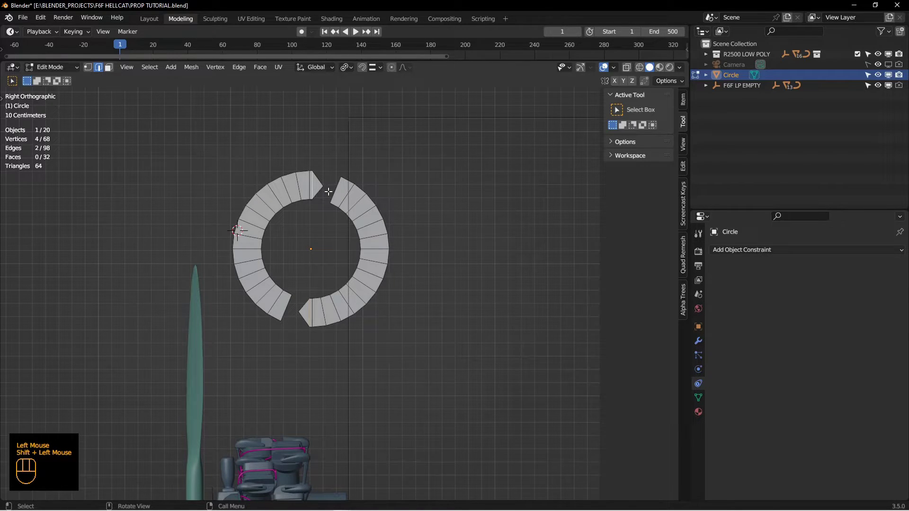
text(s2)
key(Return)
scroll(327, 195, up, 2)
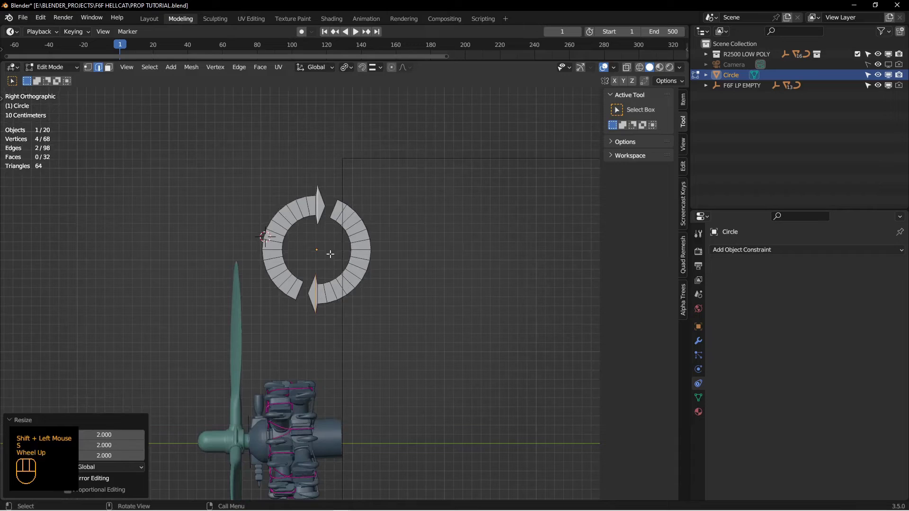
key(Tab)
Rename the circular arrow object as Throttle
scroll(323, 238, up, 1)
shift+middle_drag(322, 237, 304, 255)
scroll(304, 251, down, 1)
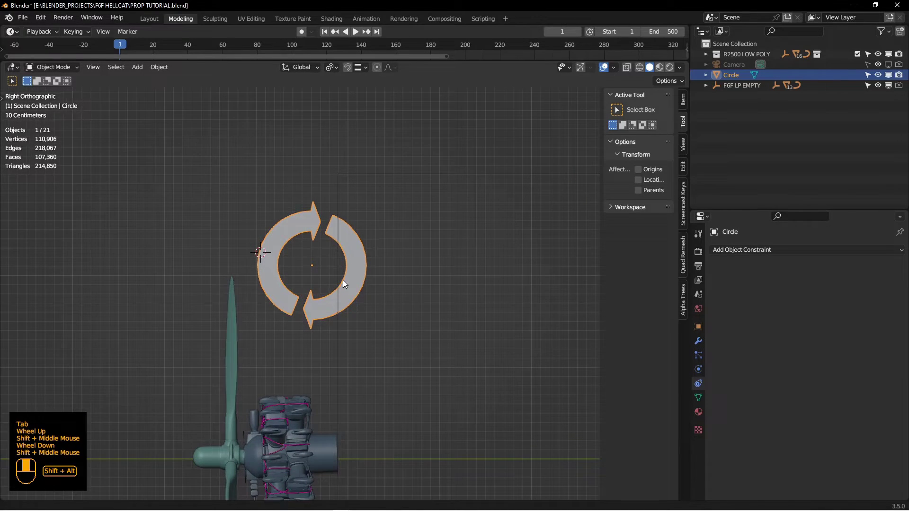
shift+middle_drag(296, 300, 294, 275)
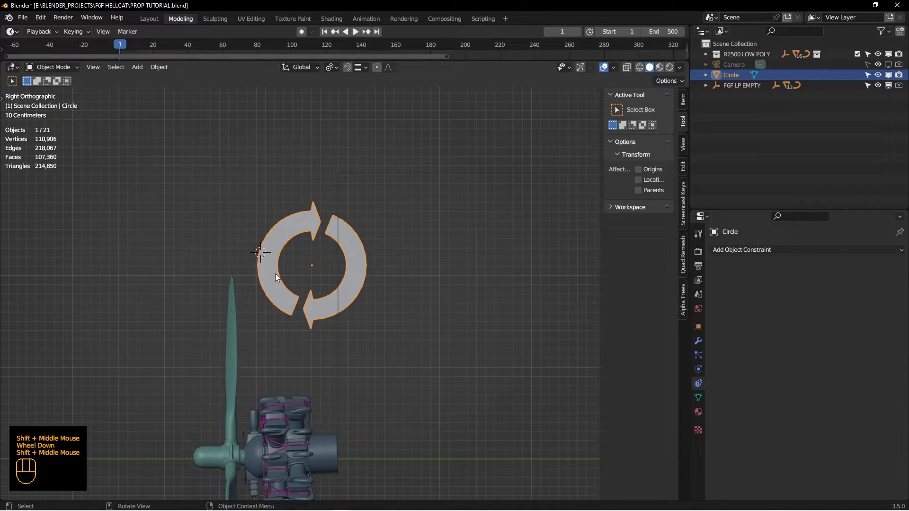
key(F2)
text(Thro)
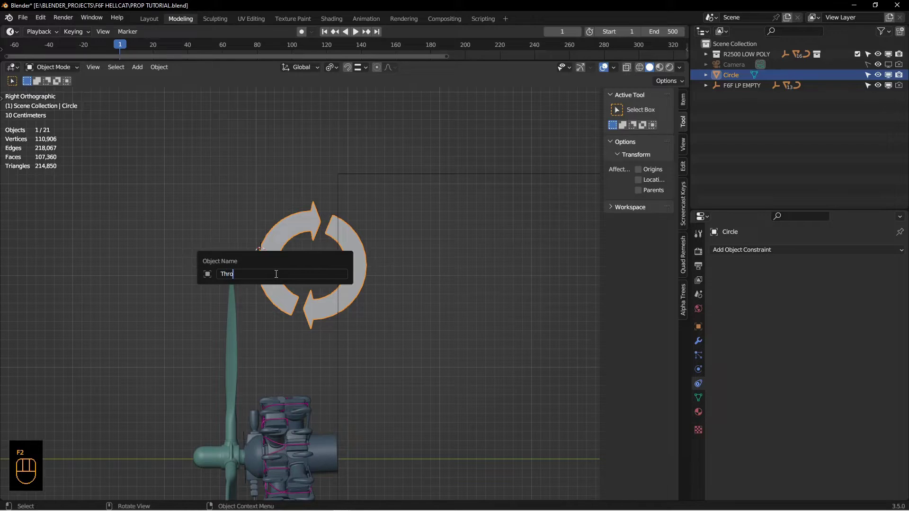
text(ttle)
key(Return)
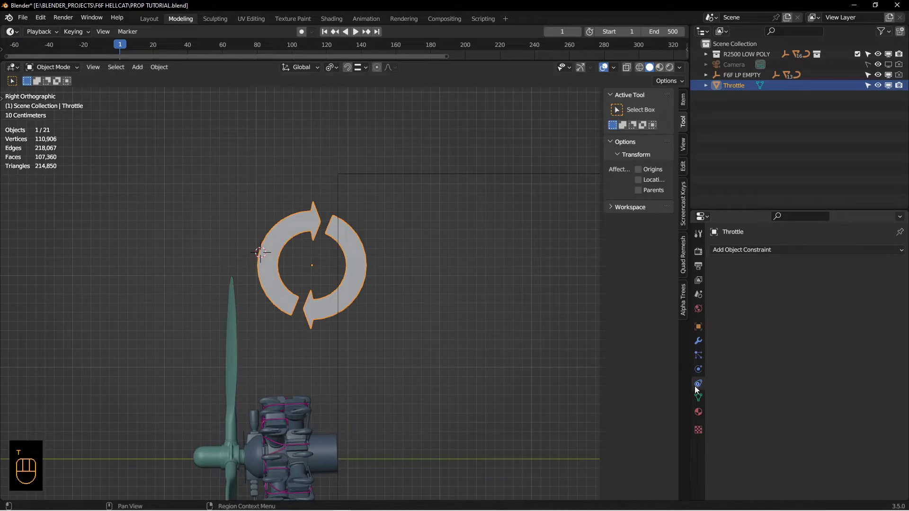
Show the Throttle object's name in the viewport and exclude the object from renders
click(698, 327)
scroll(791, 422, down, 3)
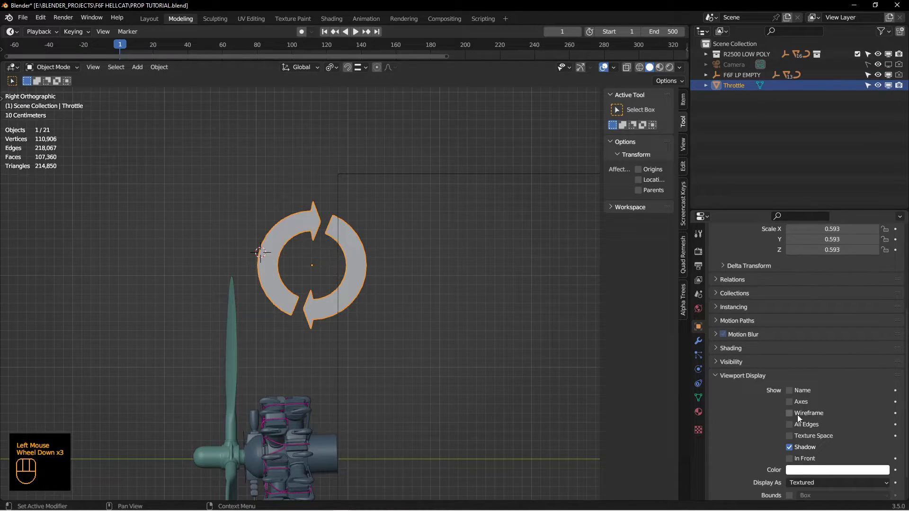
click(789, 392)
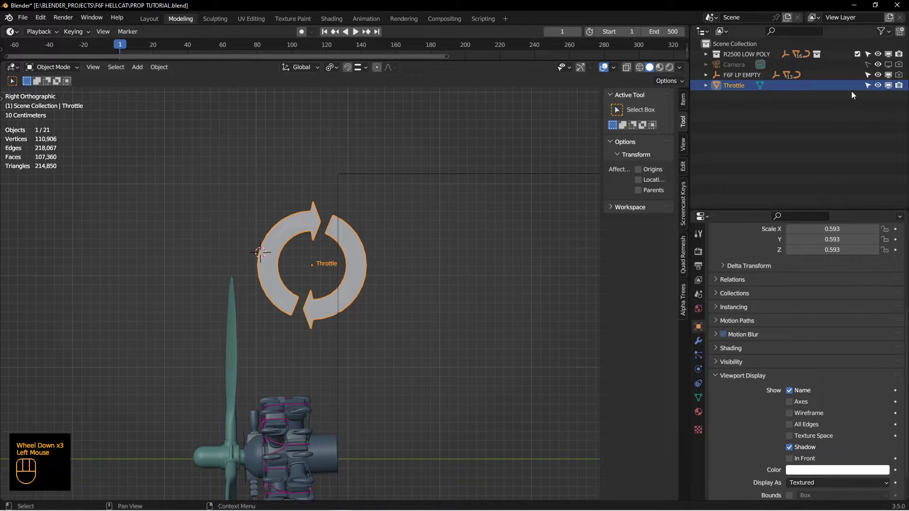
click(899, 86)
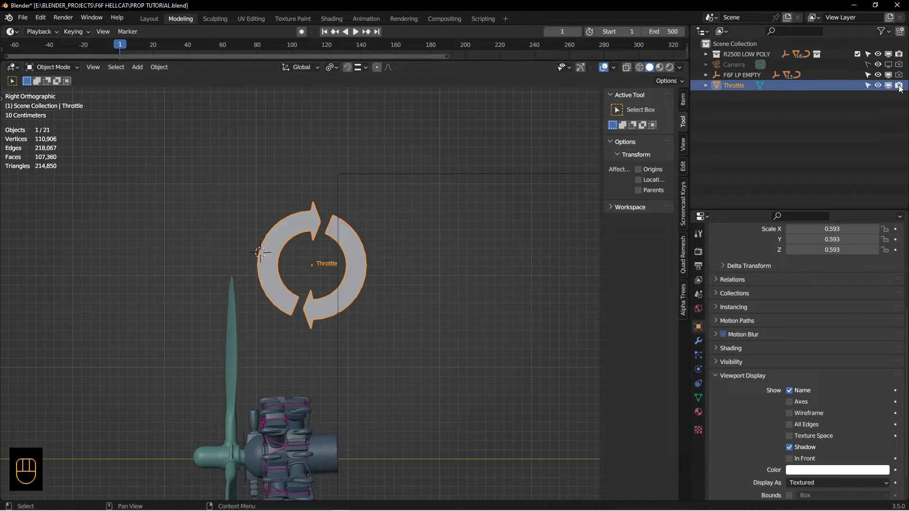
click(280, 252)
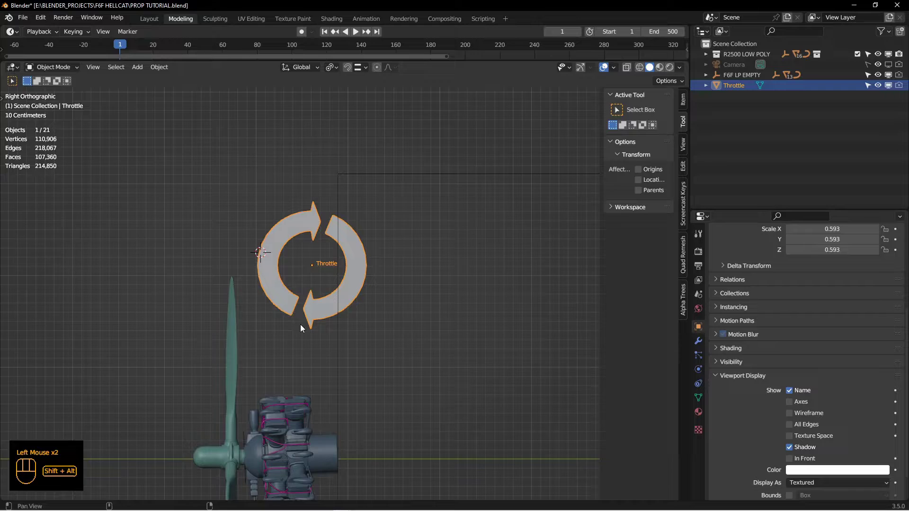
shift+middle_drag(301, 324, 367, 233)
scroll(379, 313, up, 2)
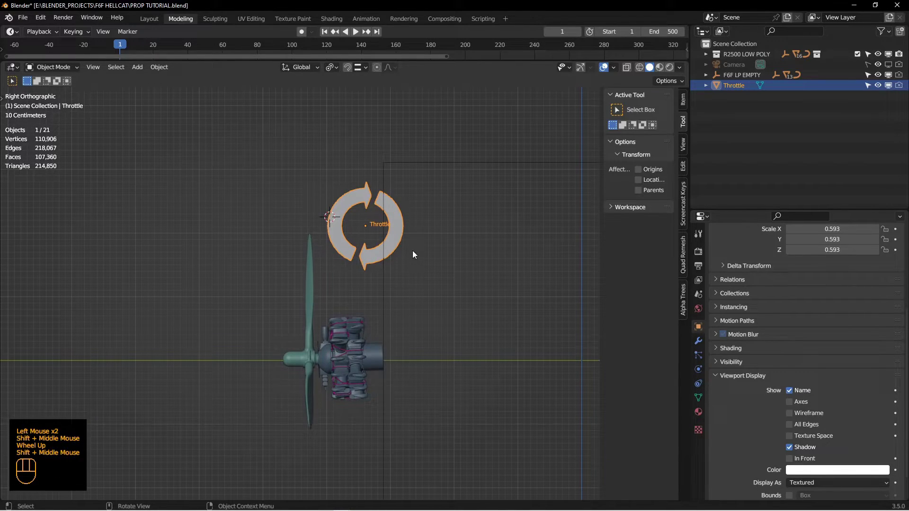
key(r)
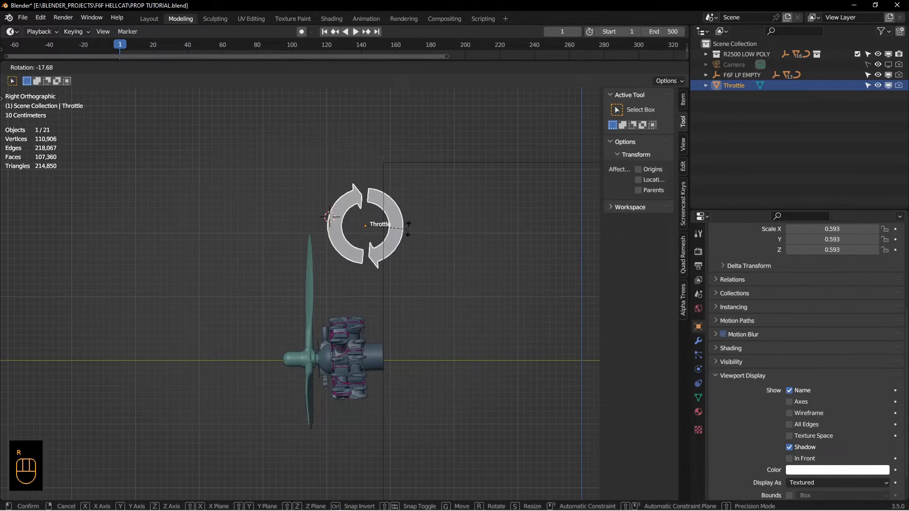
right_click(407, 214)
Display the Throttle object's transform values and the viewport gizmos, and apply its rotation and scale
click(682, 101)
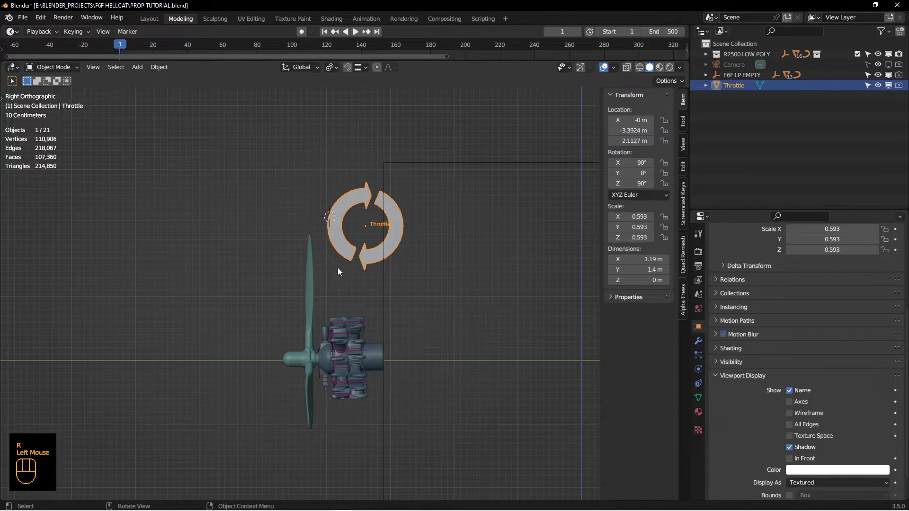
middle_drag(497, 259, 590, 88)
click(581, 68)
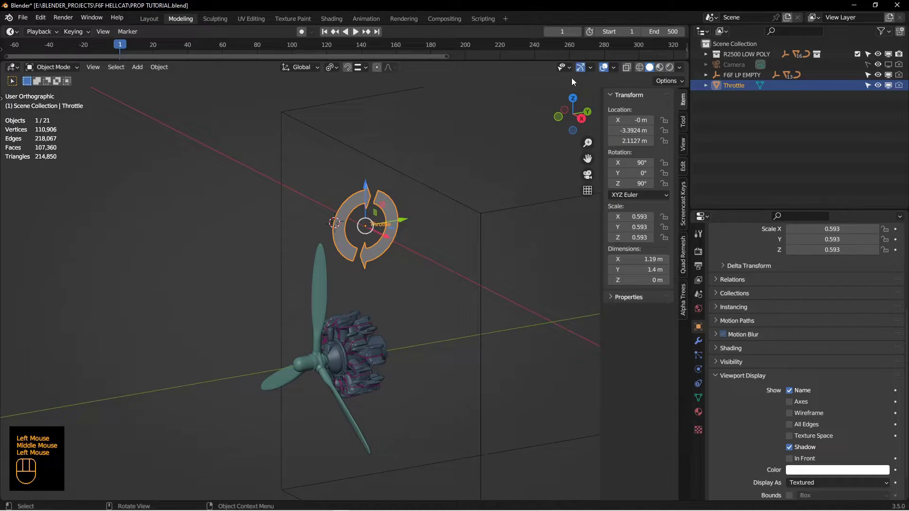
middle_drag(341, 222, 359, 234)
key(ctrl+a)
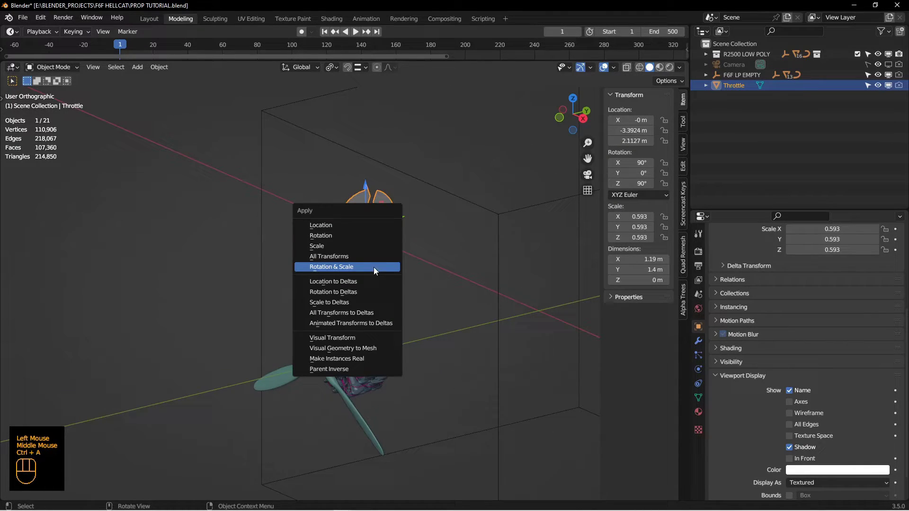
click(356, 266)
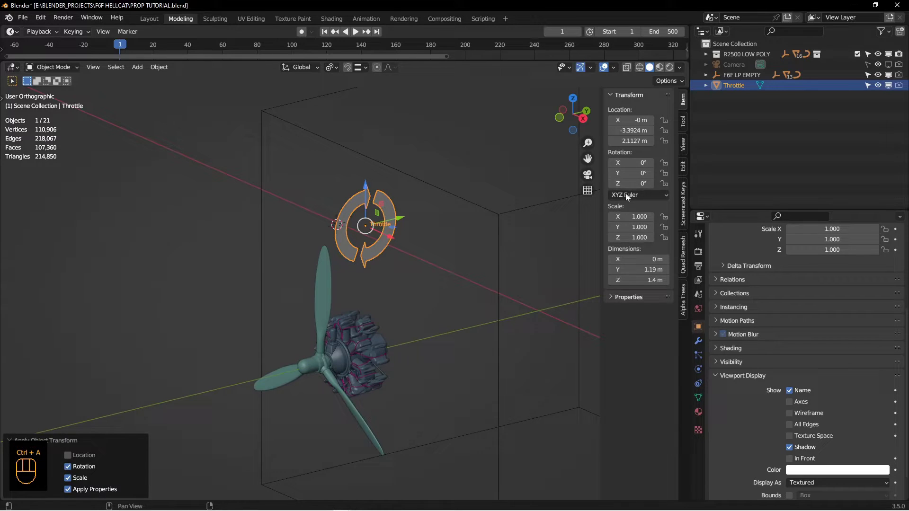
middle_drag(428, 223, 391, 234)
middle_drag(450, 261, 343, 266)
shift+middle_click(368, 244)
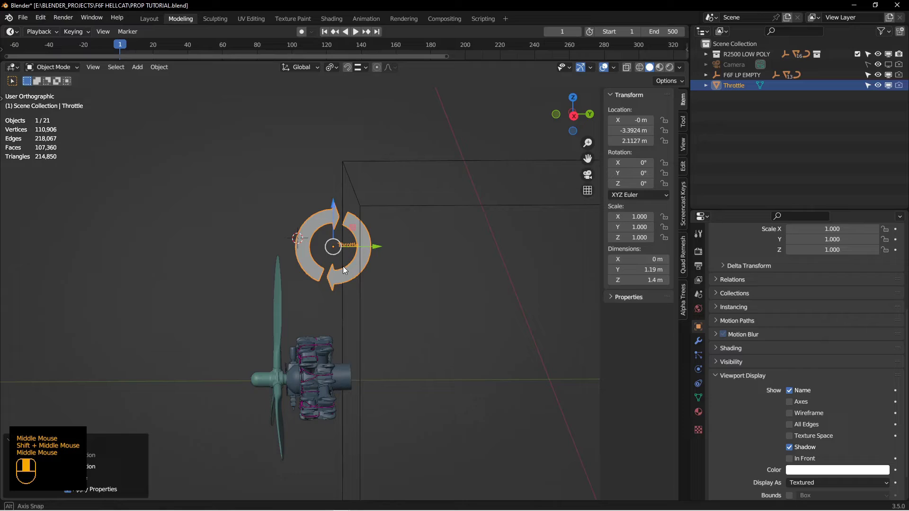
Add a Limit Rotation constraint to the Throttle object, limiting X, Y and Z with an X maximum of 100°
key(KP_3)
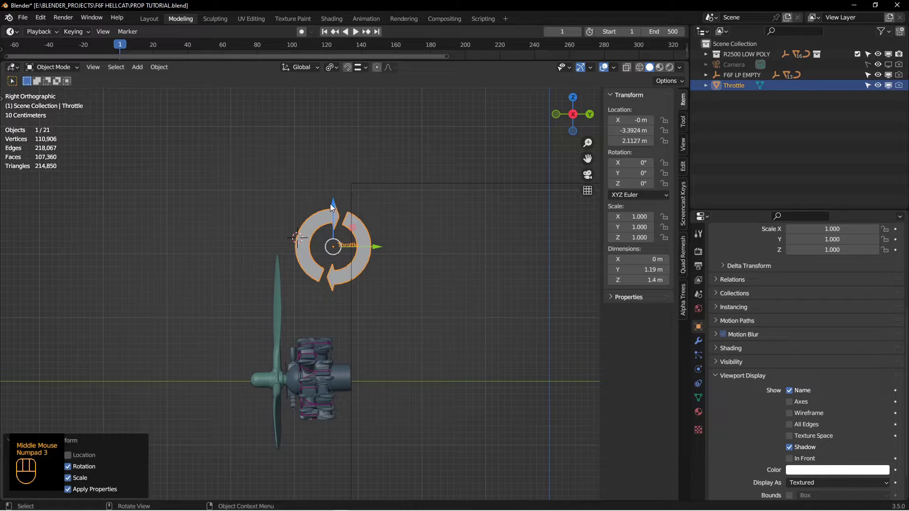
click(698, 385)
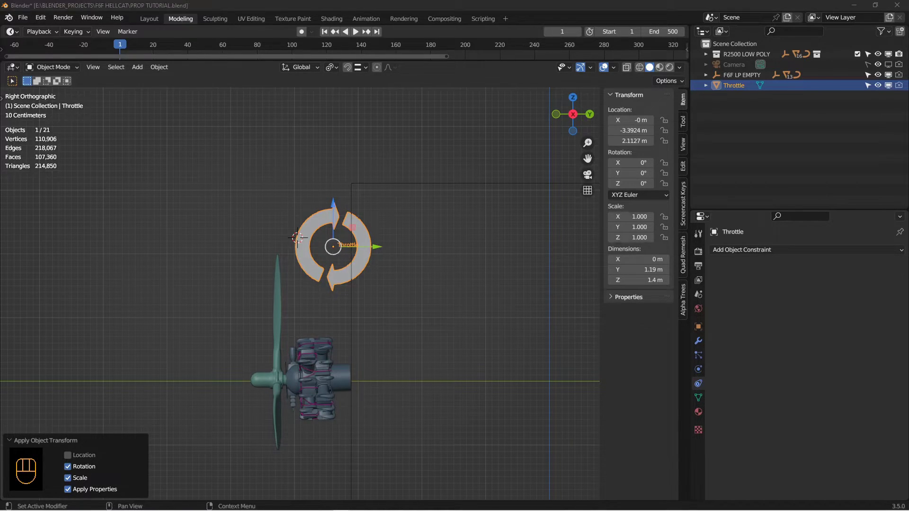
click(718, 250)
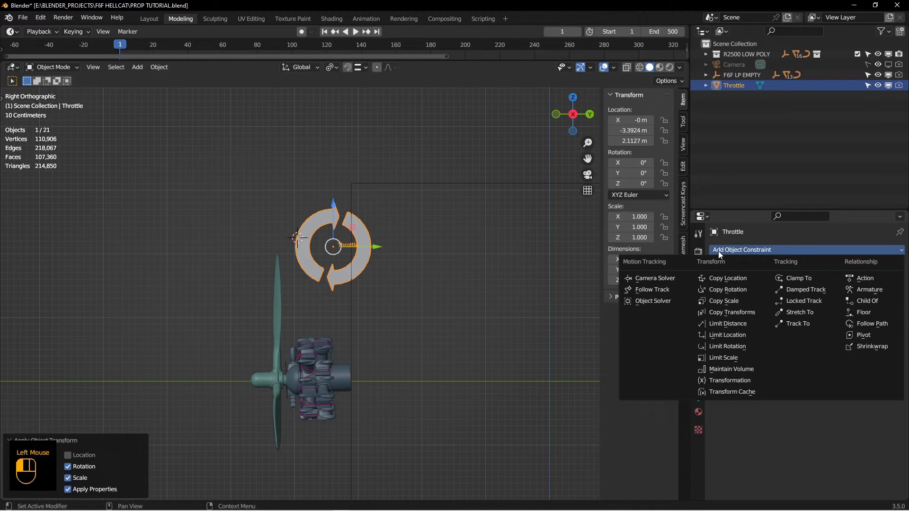
click(724, 346)
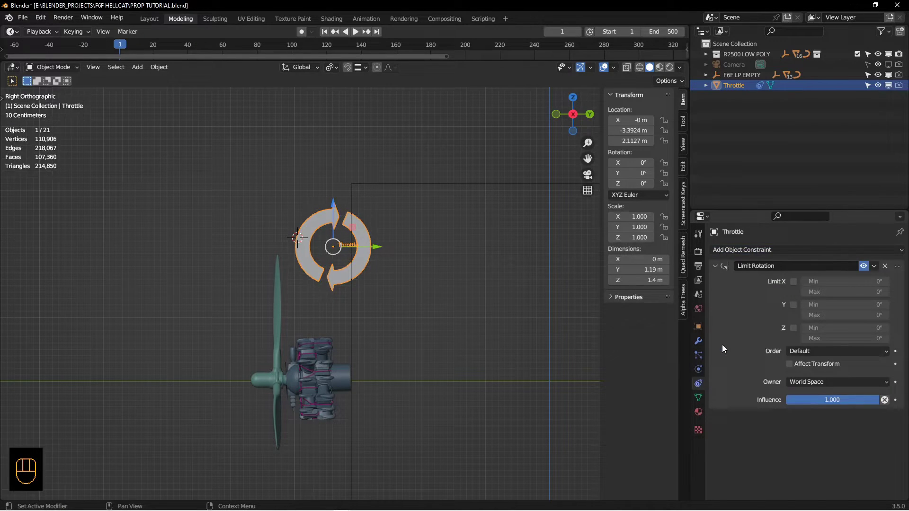
click(792, 290)
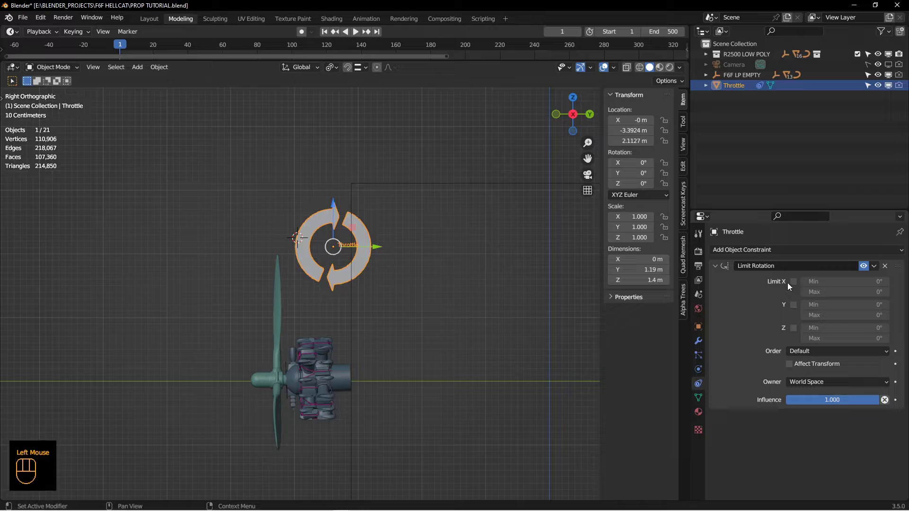
drag(794, 281, 795, 341)
click(831, 292)
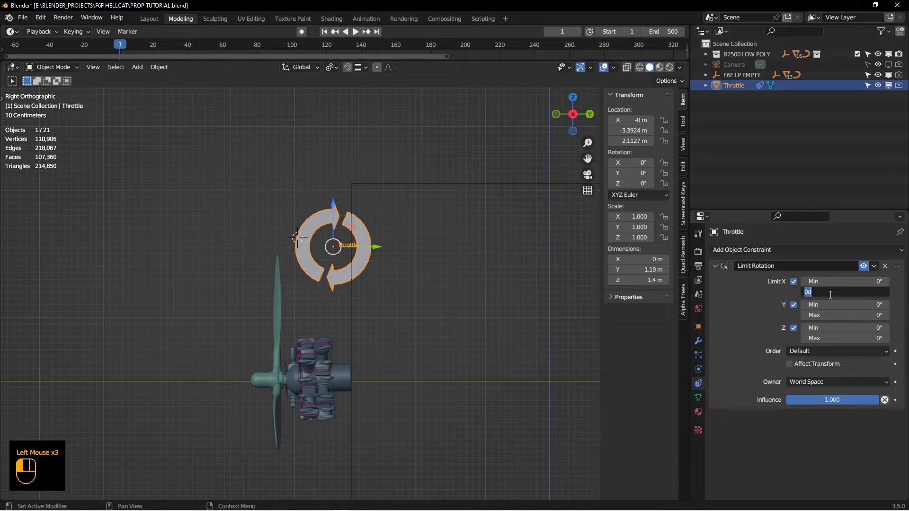
text(100)
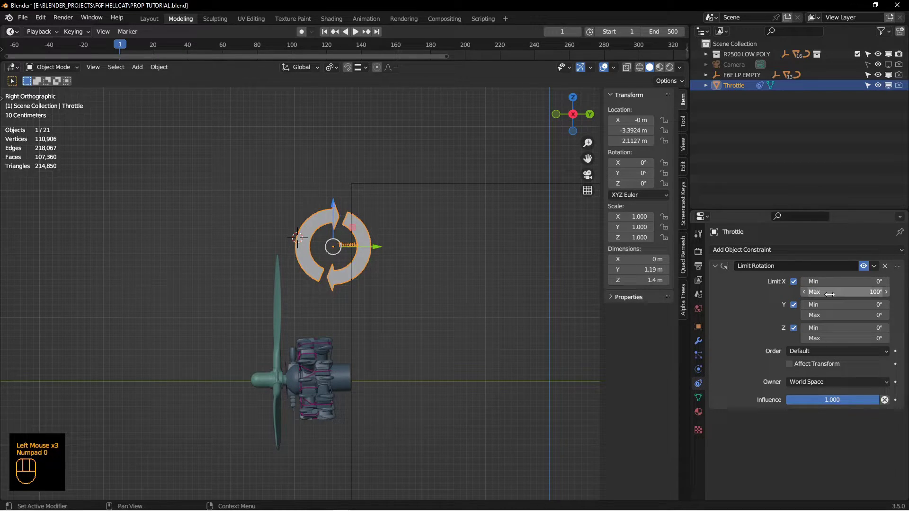
Test-rotate the Throttle object in the right orthographic view and clear its rotation
click(353, 272)
click(368, 243)
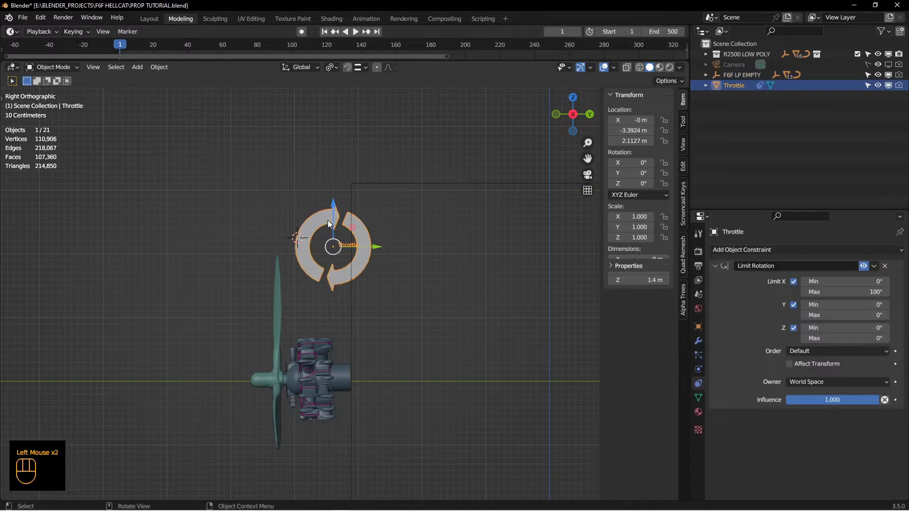
key(r)
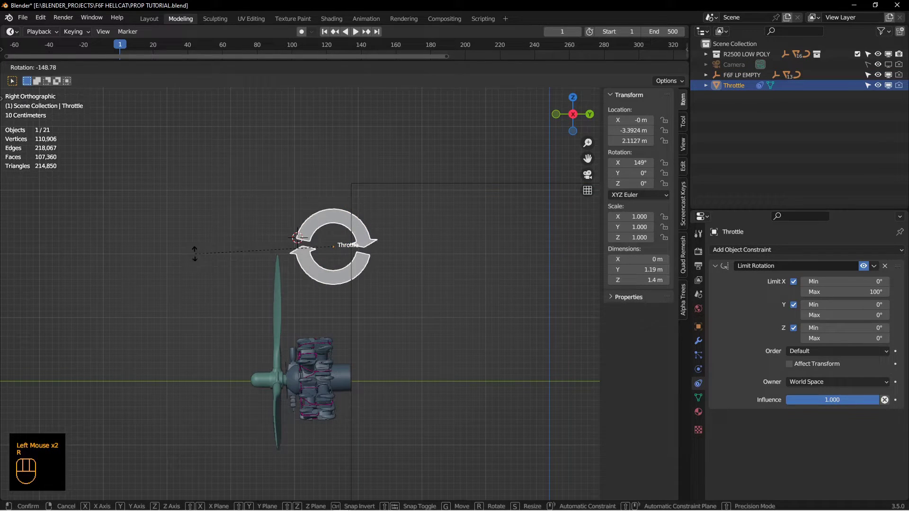
click(400, 338)
click(341, 268)
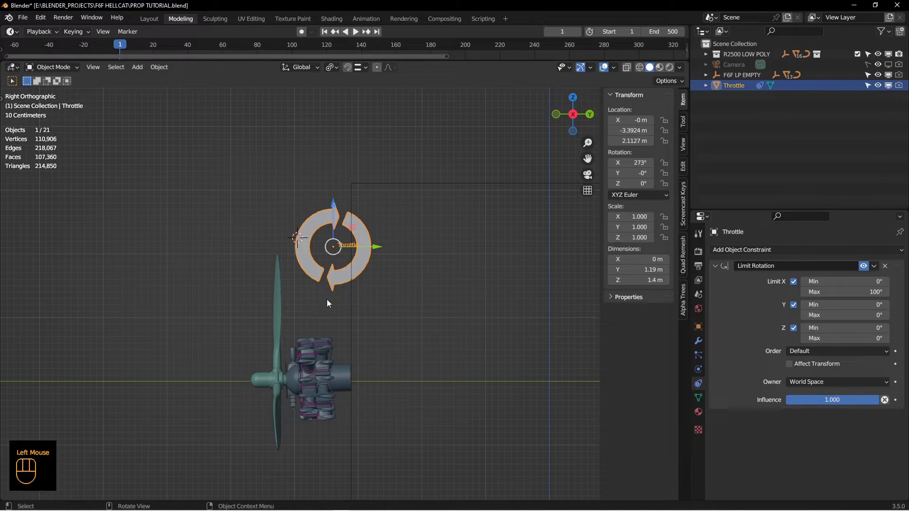
key(r)
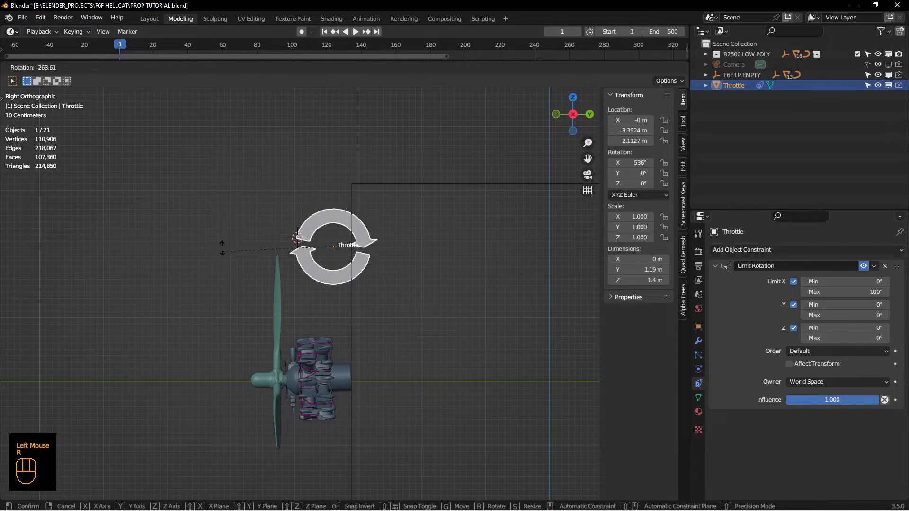
right_click(378, 306)
key(Escape)
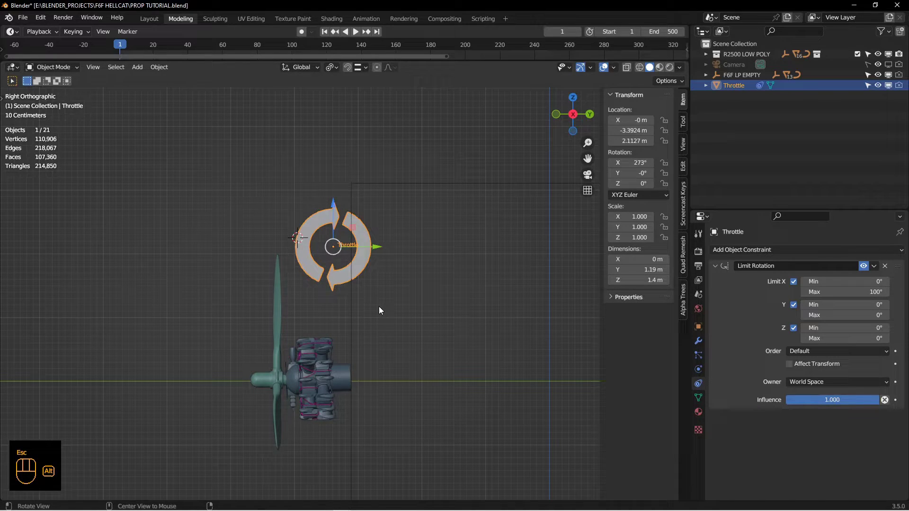
key(alt+r)
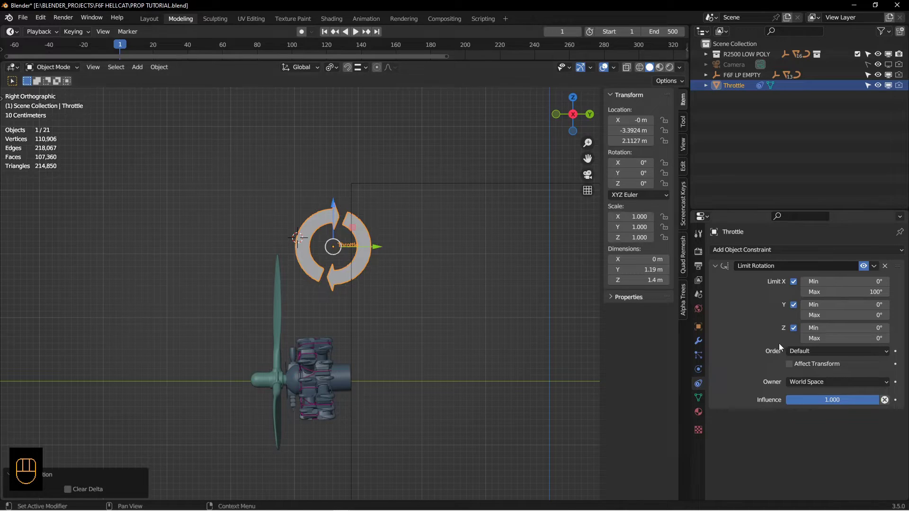
Enable Affect Transform on the Limit Rotation constraint and set its owner to Local Space
click(790, 364)
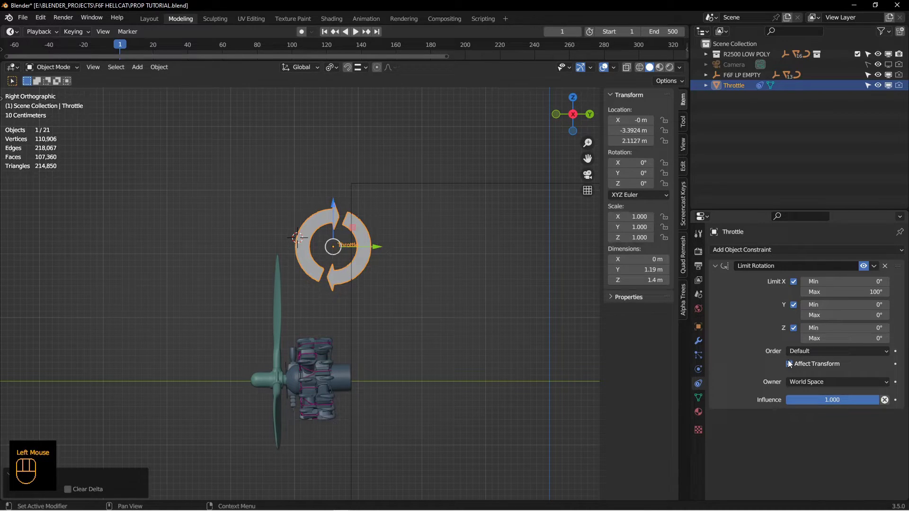
click(800, 381)
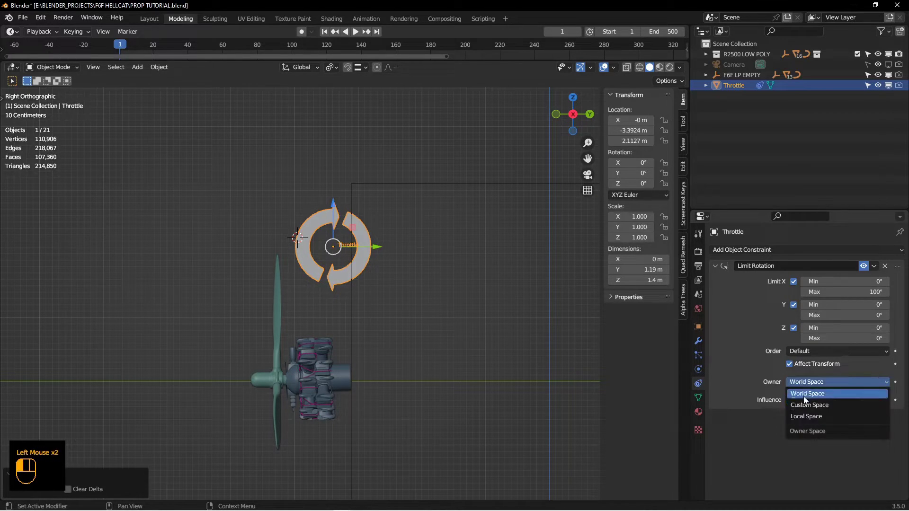
click(805, 417)
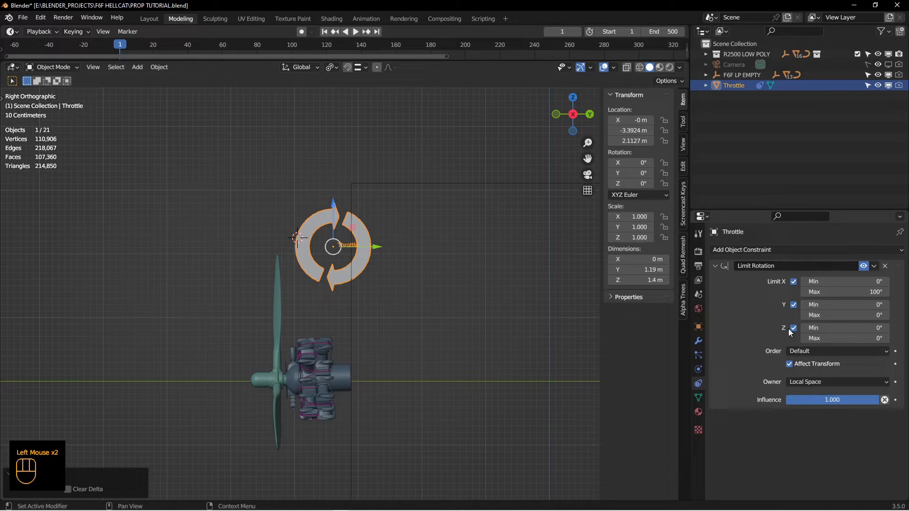
Rotate the Throttle object back and forth to test both ends of its constrained rotation range
shift+middle_drag(277, 309, 275, 323)
click(326, 290)
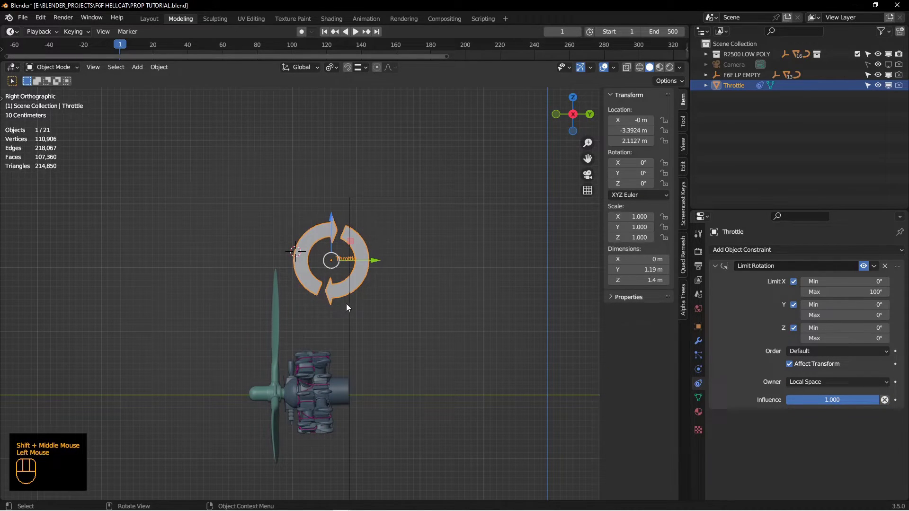
key(r)
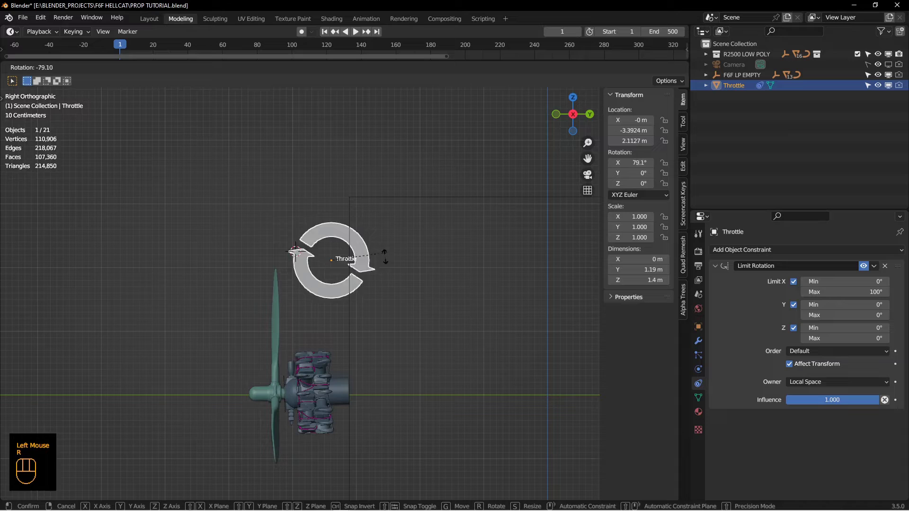
click(230, 220)
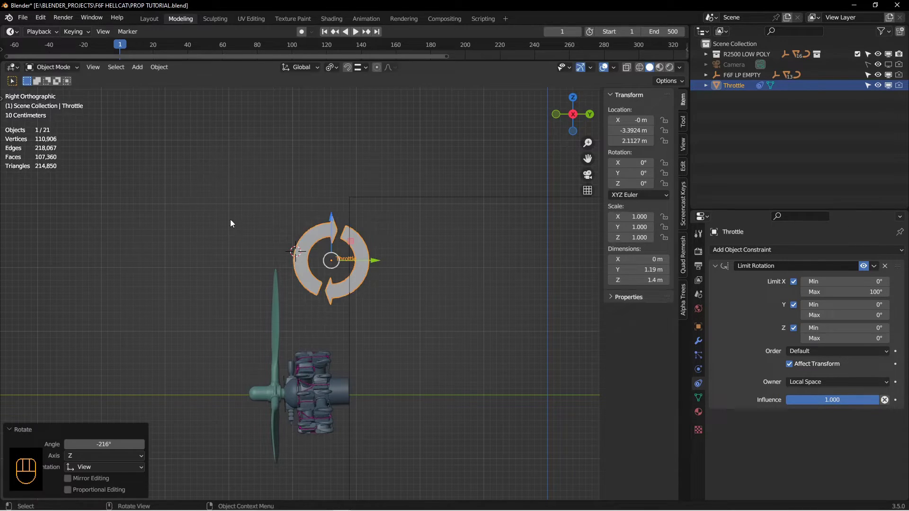
key(r)
click(459, 304)
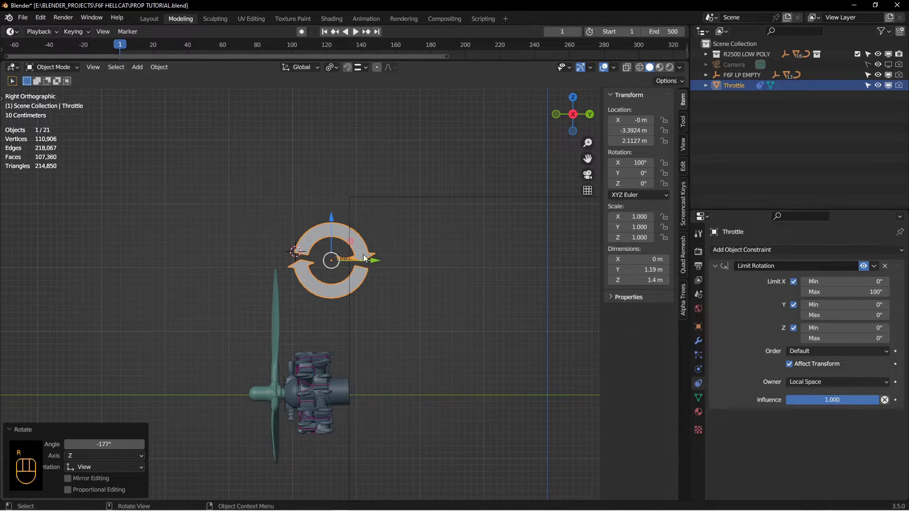
key(r)
click(444, 182)
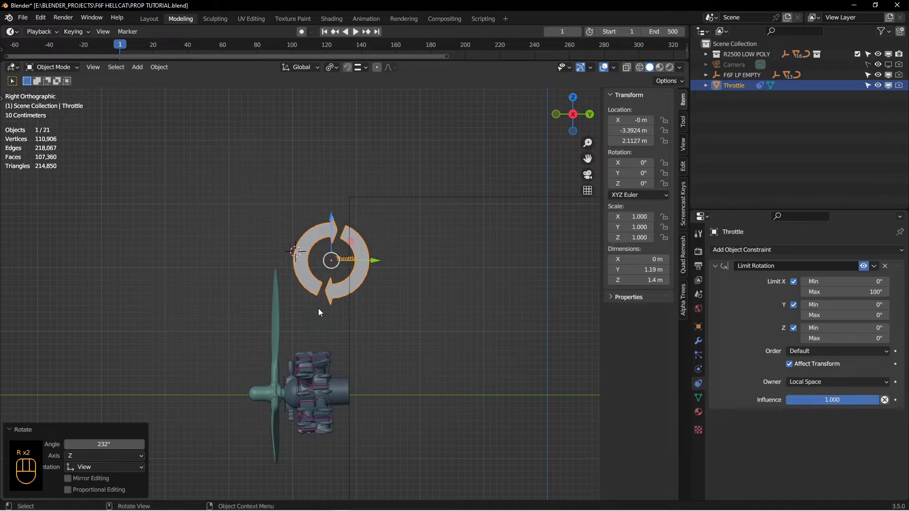
Select the PROP hub object at the centre of the propeller blades
middle_drag(288, 360, 323, 284)
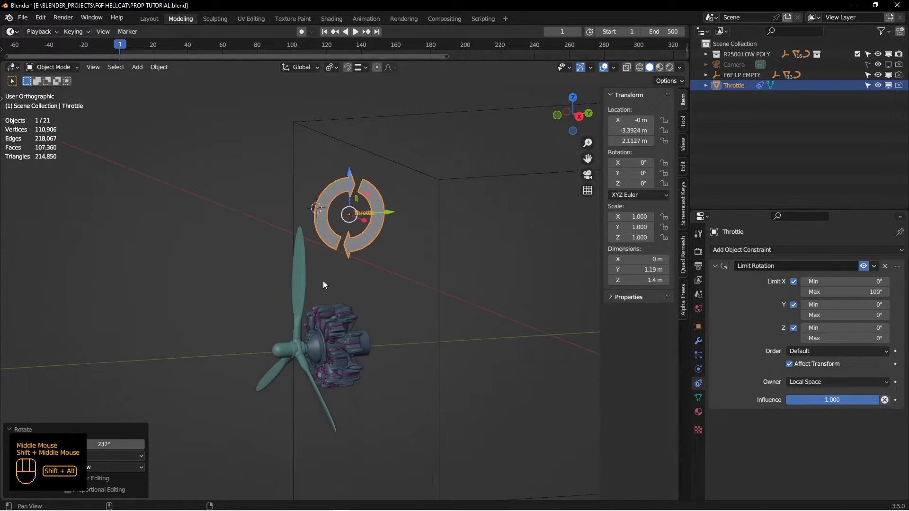
click(276, 358)
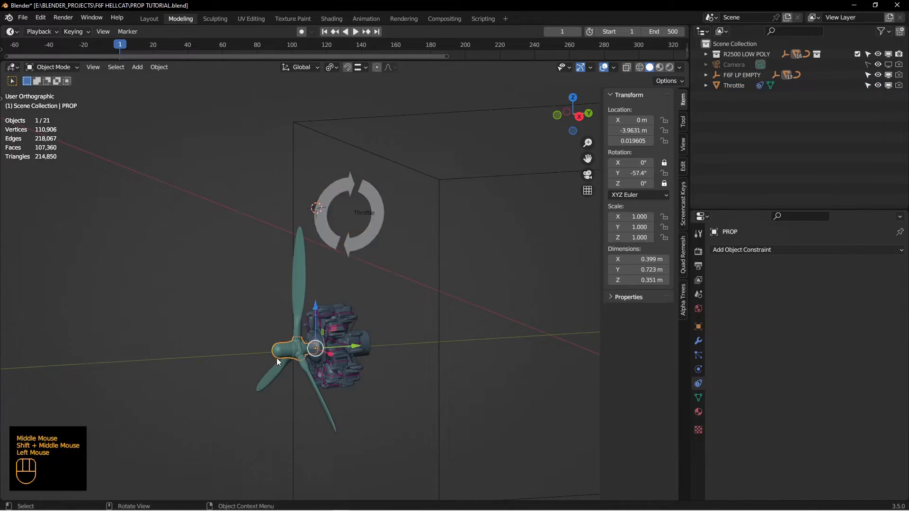
middle_drag(276, 359, 282, 322)
alt+click(262, 369)
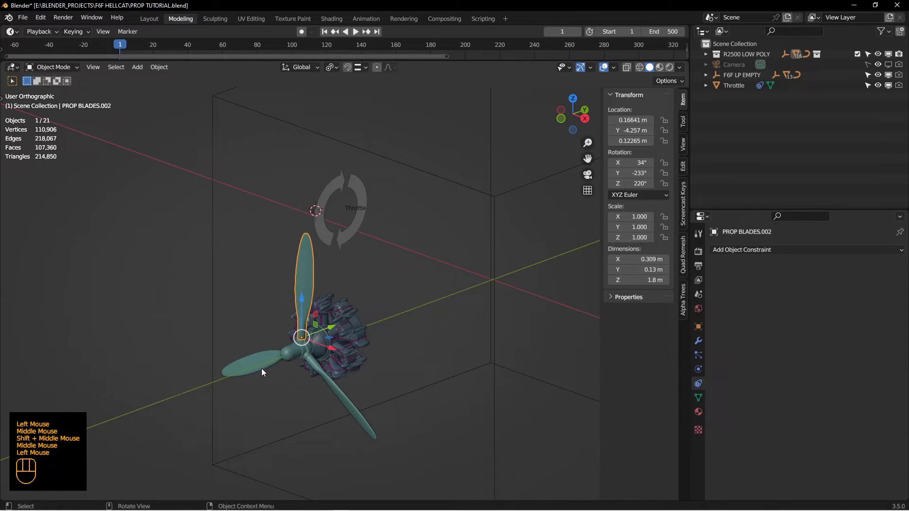
alt+click(300, 362)
alt+click(285, 350)
alt+click(306, 386)
middle_drag(307, 387, 275, 363)
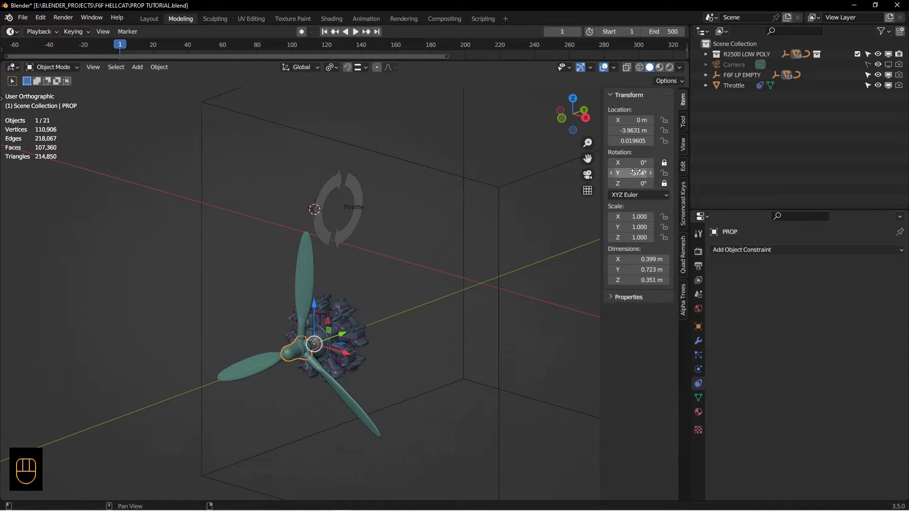
Try rotating the PROP hub together with its blades and cancel the rotation
key(r)
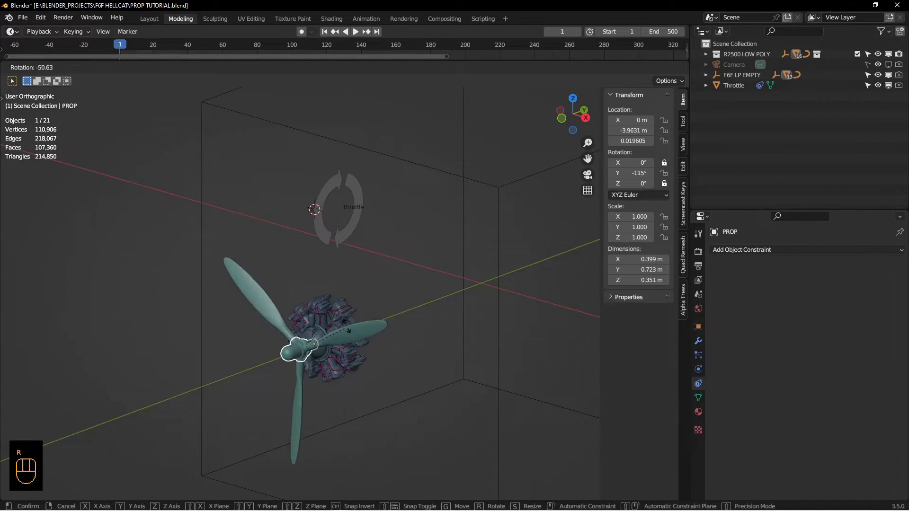
right_click(357, 345)
middle_drag(357, 345, 332, 349)
shift+middle_drag(331, 348, 280, 352)
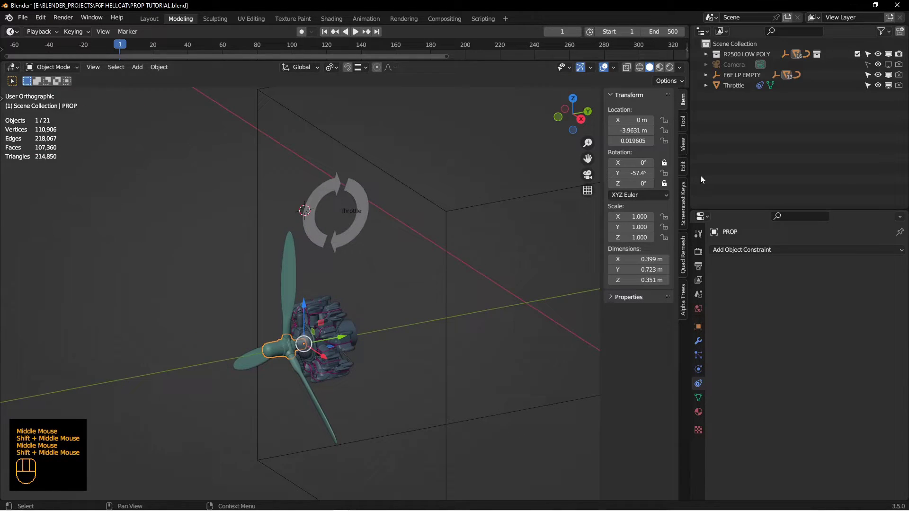
Split the 3D viewport horizontally and switch the upper area to the Drivers editor
click(465, 61)
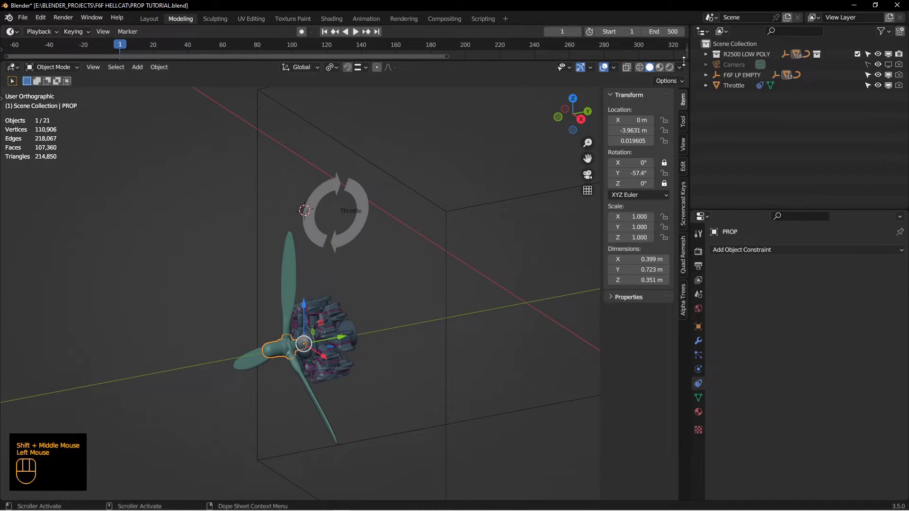
drag(686, 63, 677, 242)
click(13, 68)
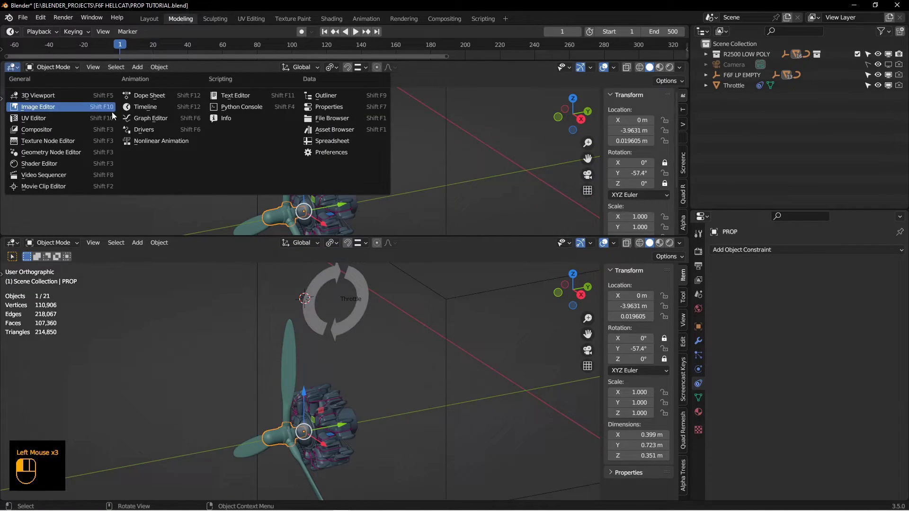
click(144, 130)
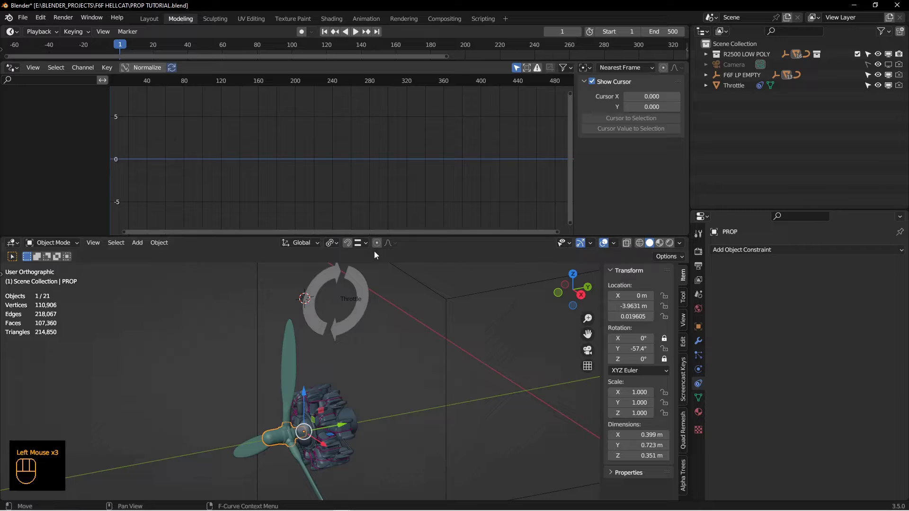
Add a driver to the PROP hub's Y rotation and show its driver settings in a widened sidebar
right_click(642, 349)
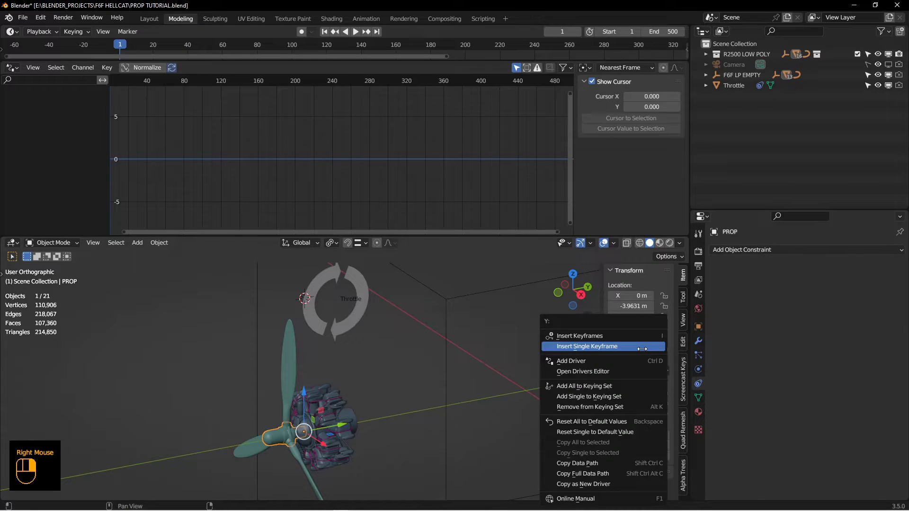
click(588, 360)
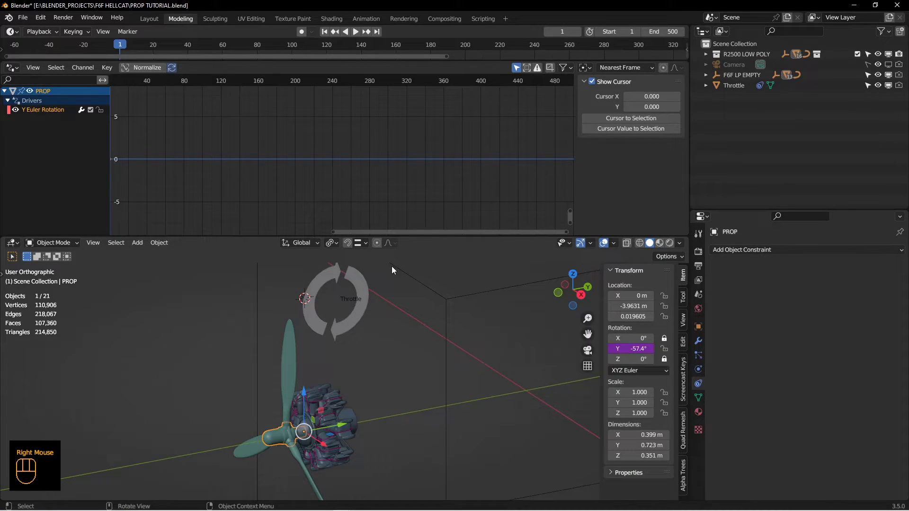
click(25, 112)
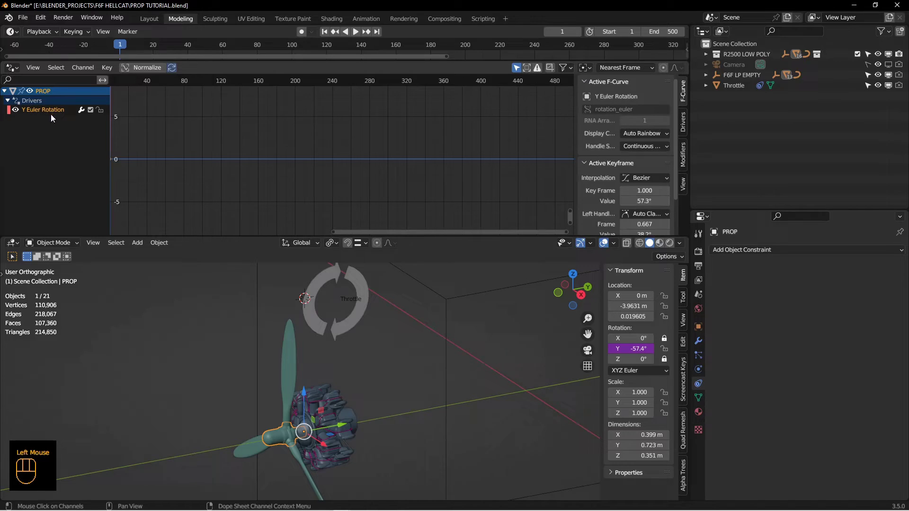
click(684, 119)
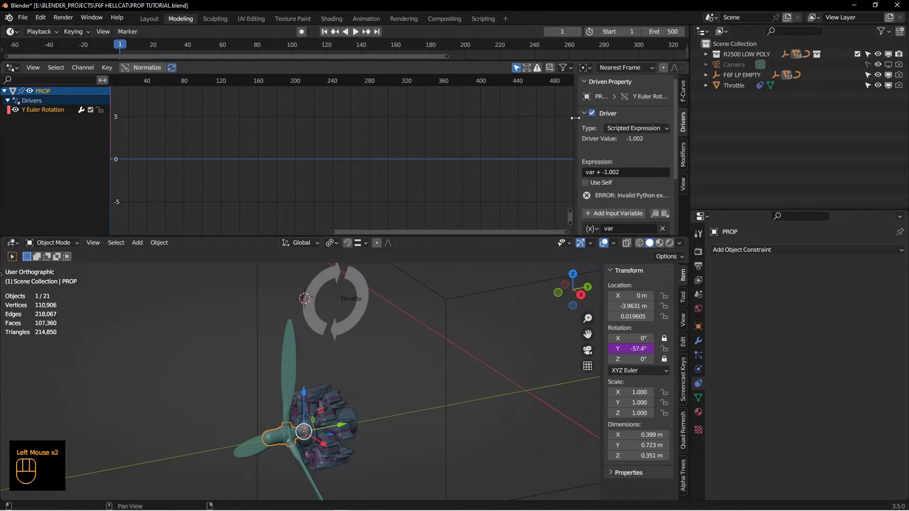
drag(578, 121, 119, 106)
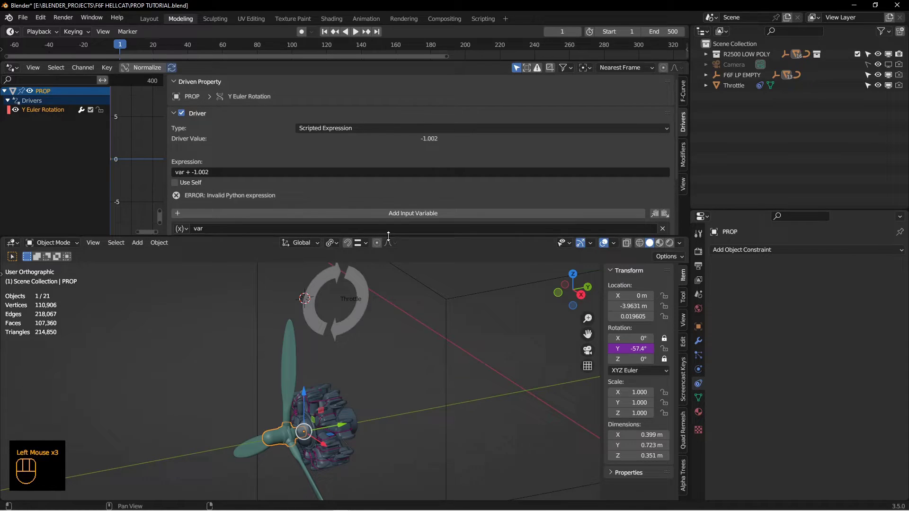
Enlarge the Drivers editor and pick the Throttle object as the target of the PROP driver's input variable
drag(386, 236, 379, 281)
scroll(363, 384, up, 2)
shift+middle_drag(363, 384, 336, 329)
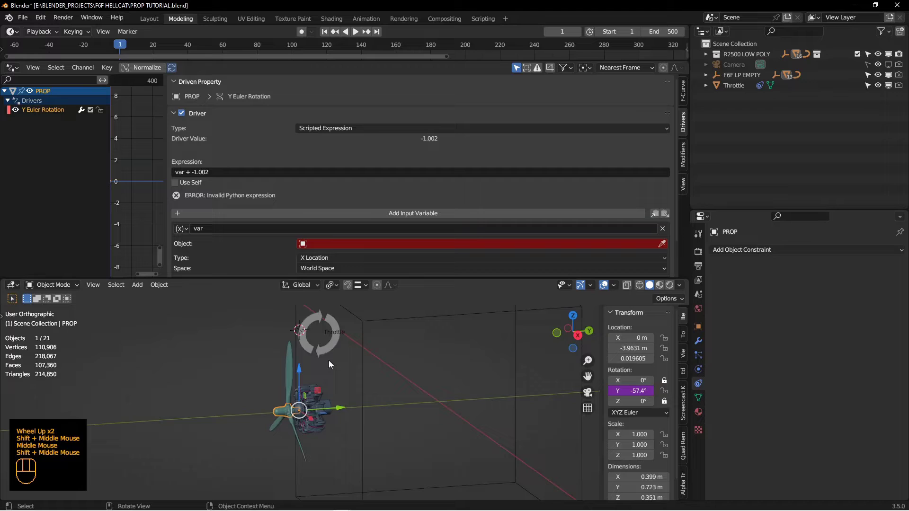
mouse_move(289, 416)
middle_down()
mouse_move(305, 411)
mouse_move(296, 412)
middle_up()
click(662, 243)
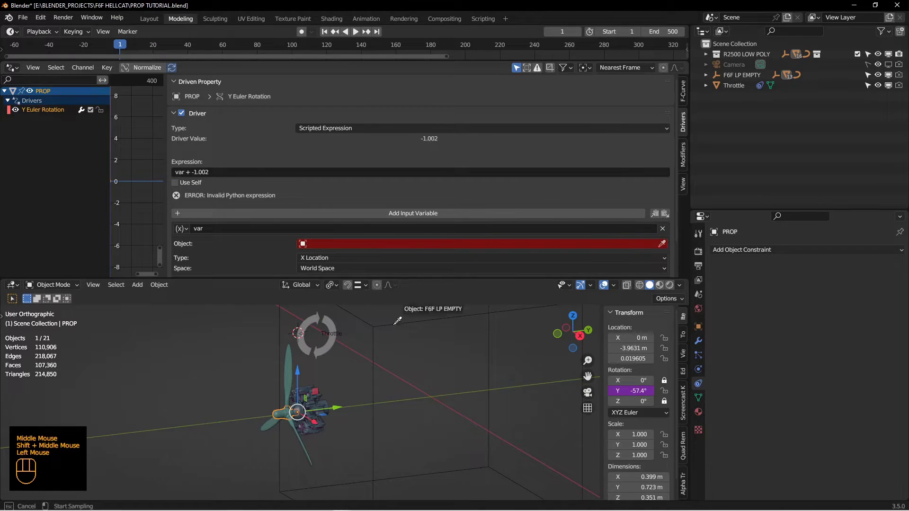
click(328, 350)
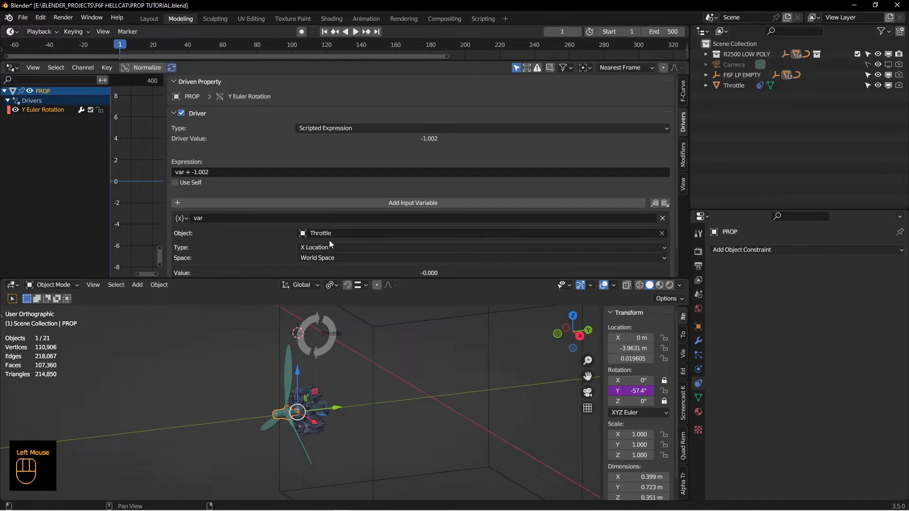
click(330, 343)
click(299, 409)
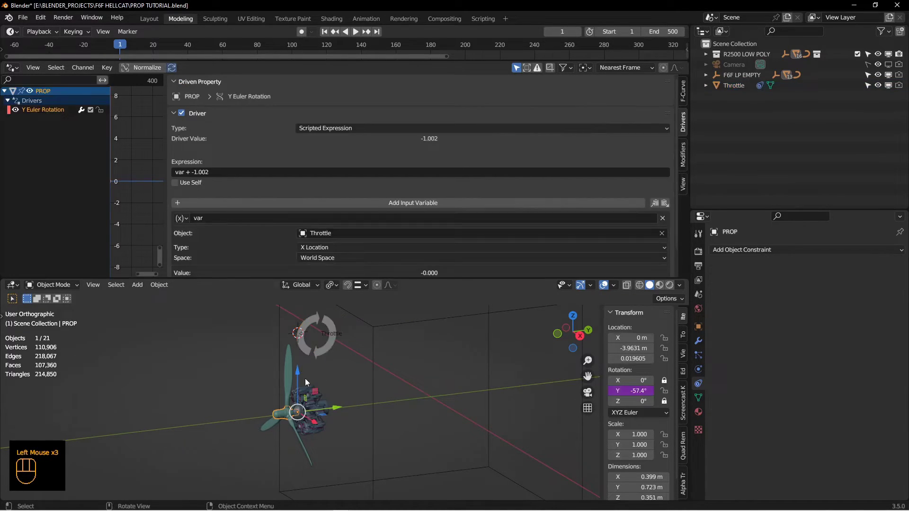
Set the driver variable's type to X Rotation and its space to Local Space
click(317, 247)
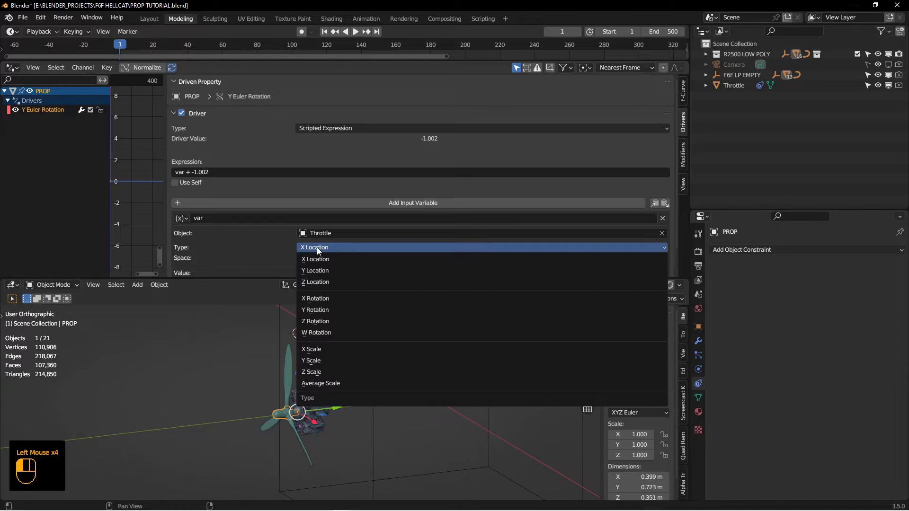
click(325, 300)
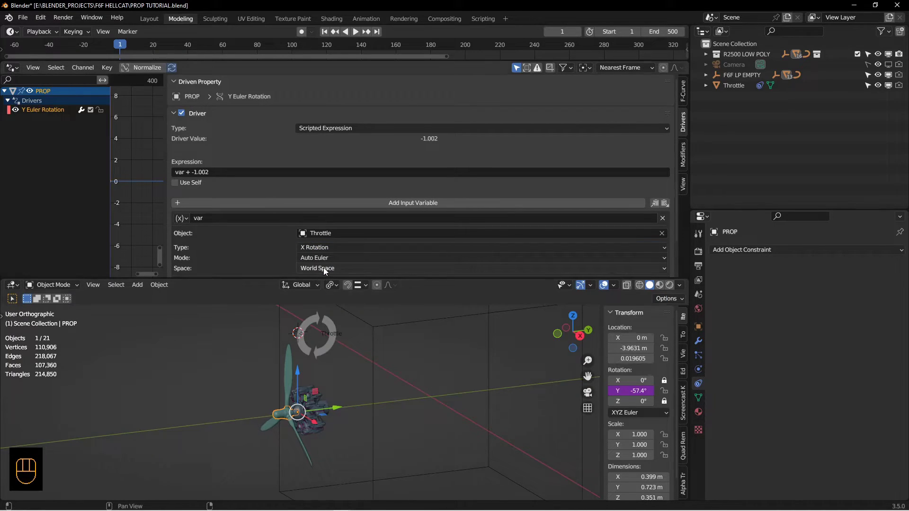
click(311, 269)
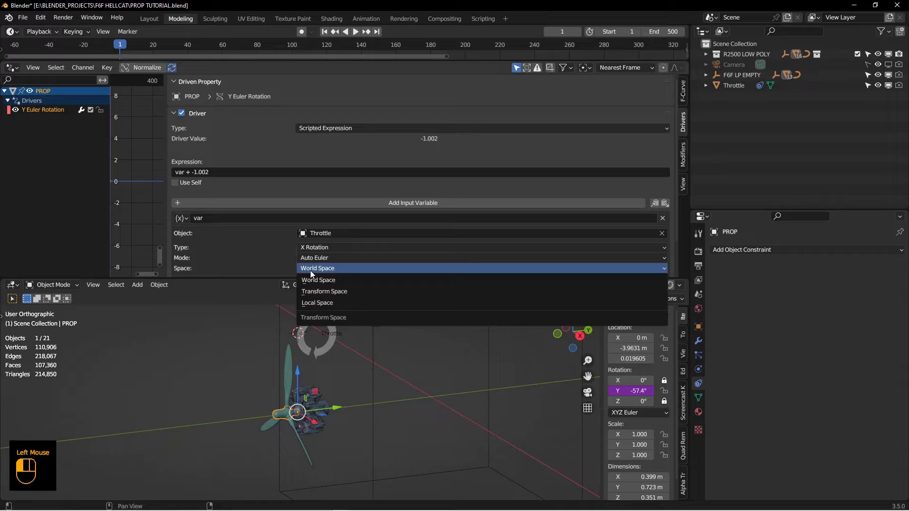
click(318, 303)
scroll(372, 229, down, 2)
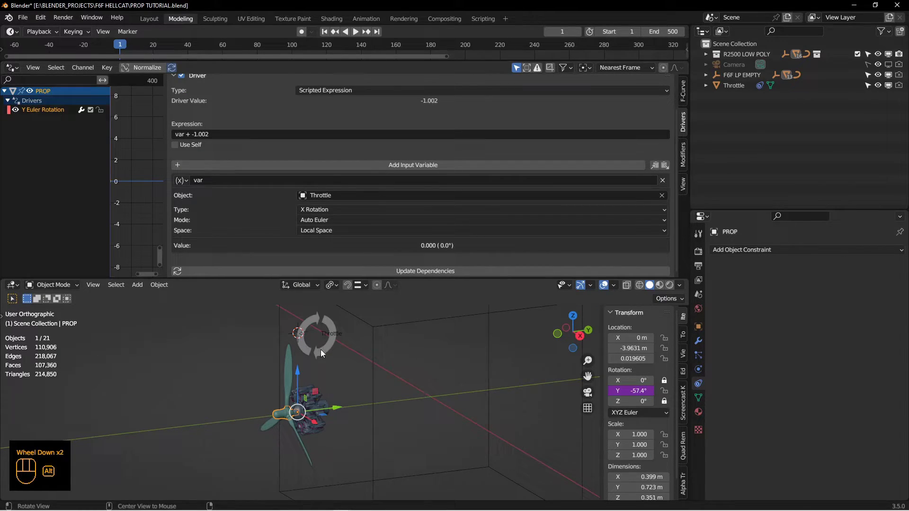
Rotate the Throttle control to 100° on X and reselect the PROP hub to check its driven rotation
mouse_move(320, 349)
middle_down()
mouse_move(325, 340)
mouse_move(337, 353)
middle_up()
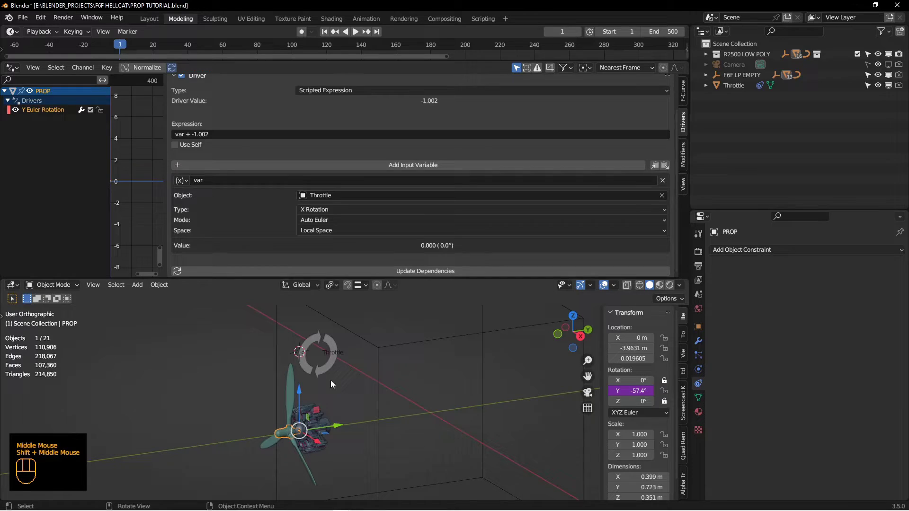
click(334, 367)
key(r)
click(354, 337)
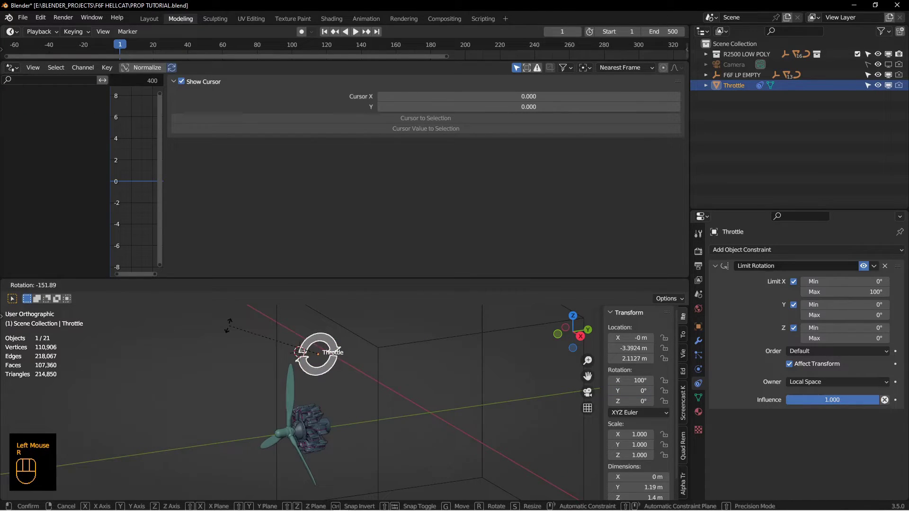
click(278, 431)
scroll(403, 228, down, 2)
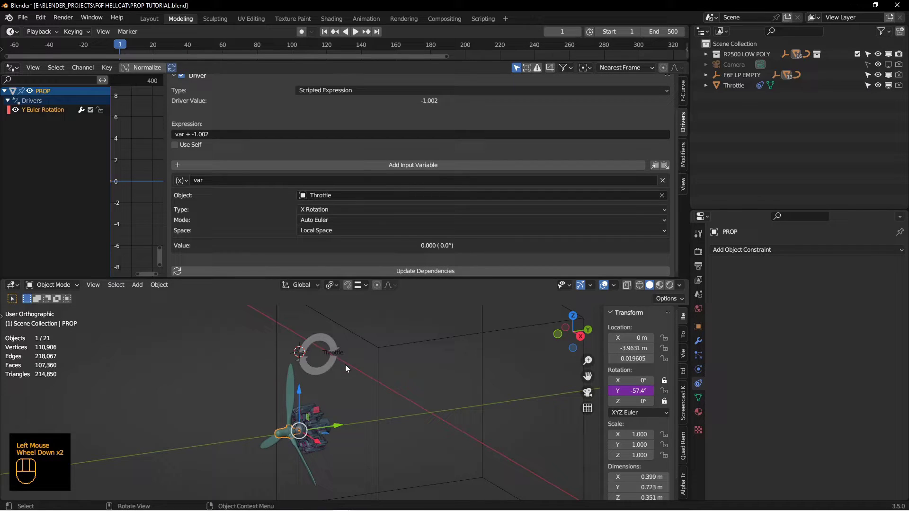
shift+middle_drag(345, 365, 309, 358)
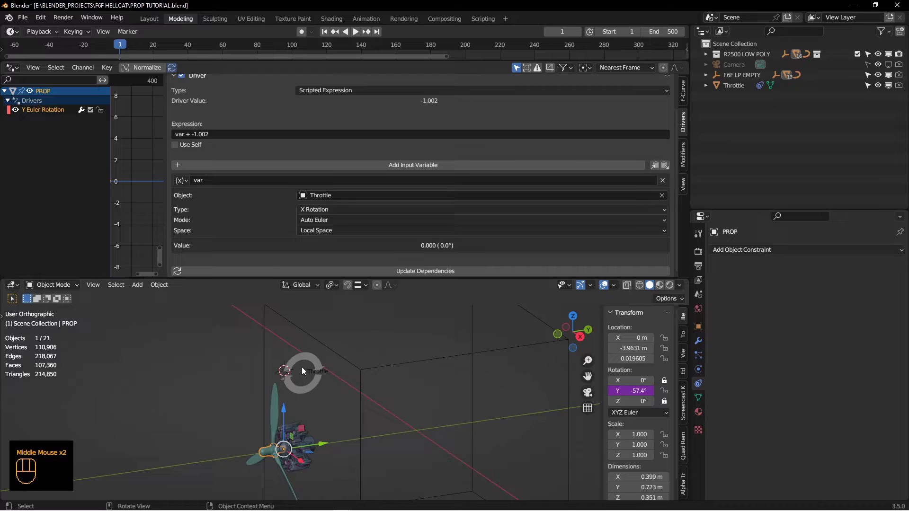
Try moving the F6F LP EMPTY with its attached engine and propeller, and cancel the move
click(303, 365)
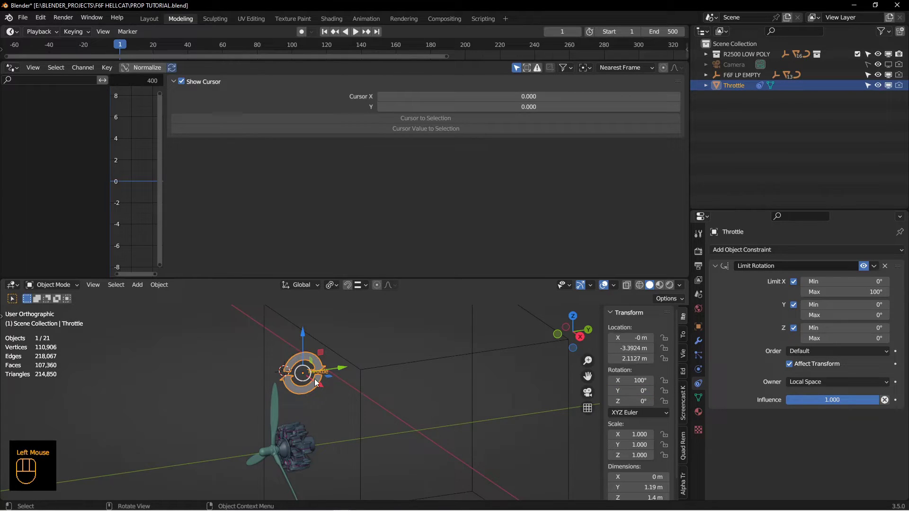
shift+click(364, 369)
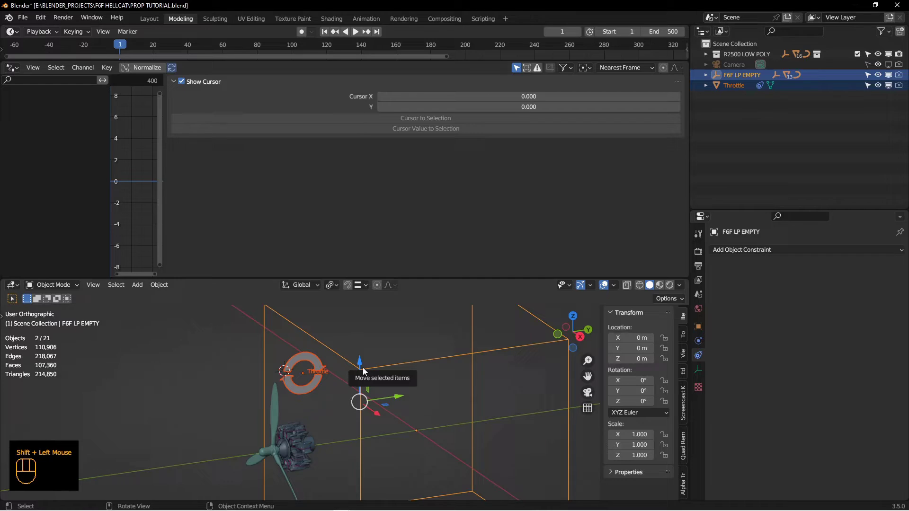
click(407, 379)
click(403, 378)
key(g)
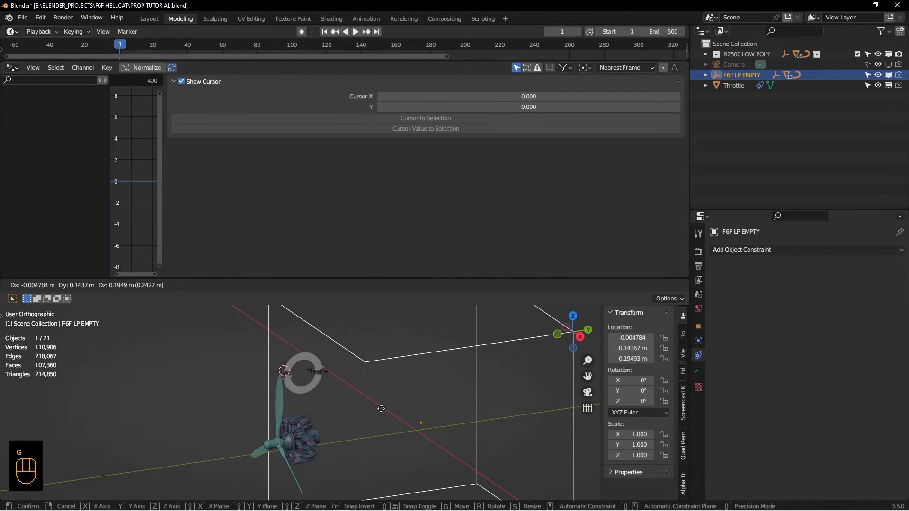
right_click(380, 410)
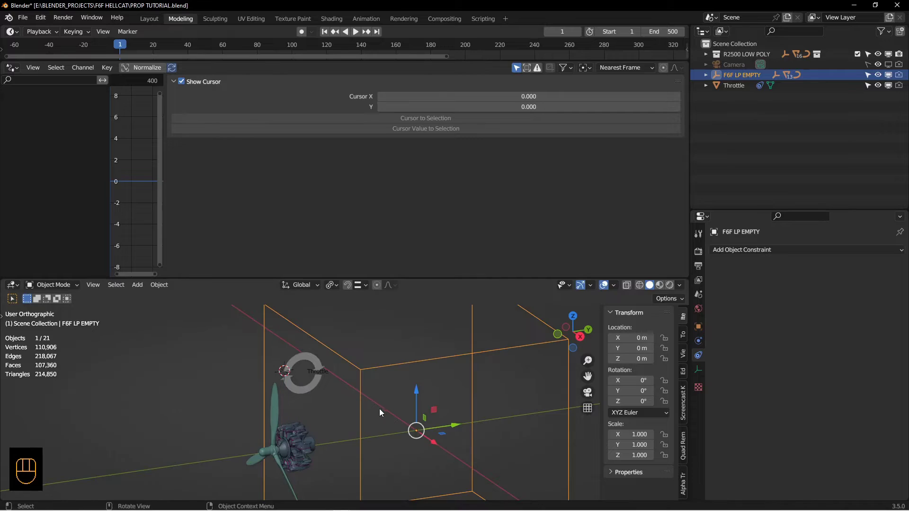
Parent the Throttle control to the F6F LP EMPTY using the Object option and clear the selection
click(312, 388)
shift+click(390, 366)
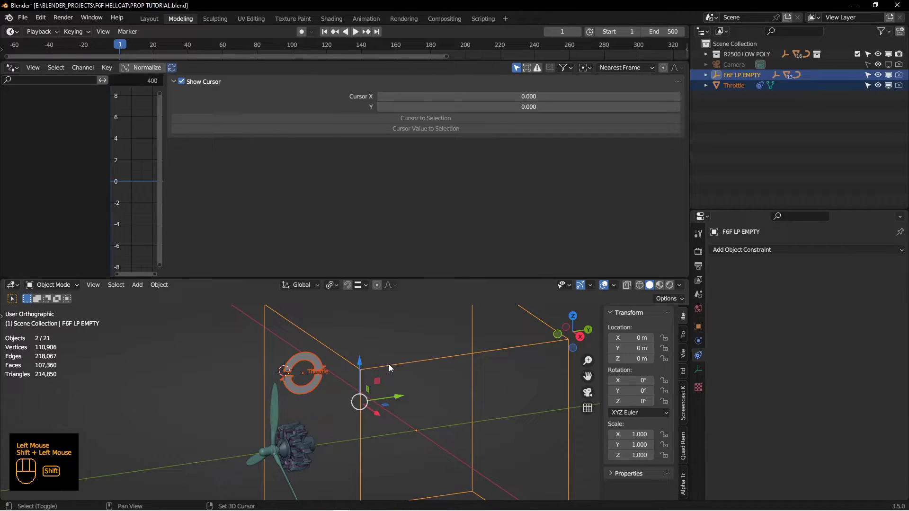
key(ctrl+p)
click(388, 364)
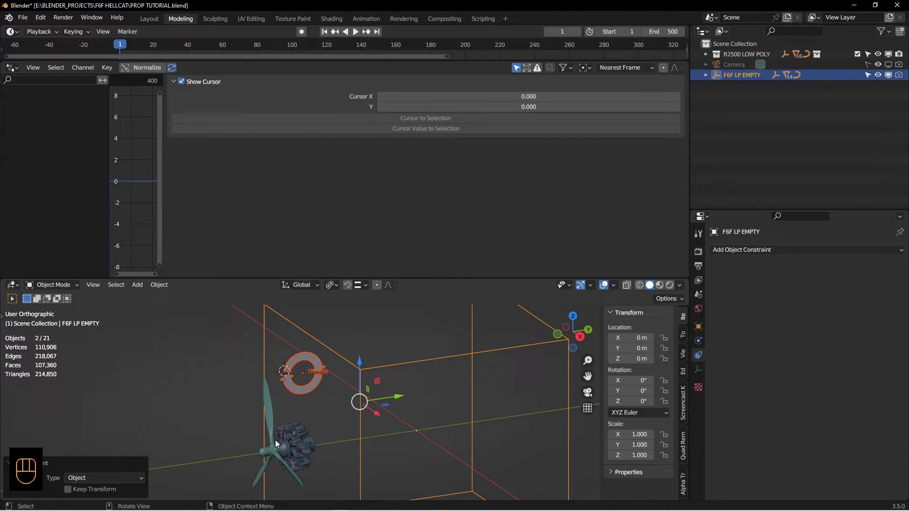
key(alt+a)
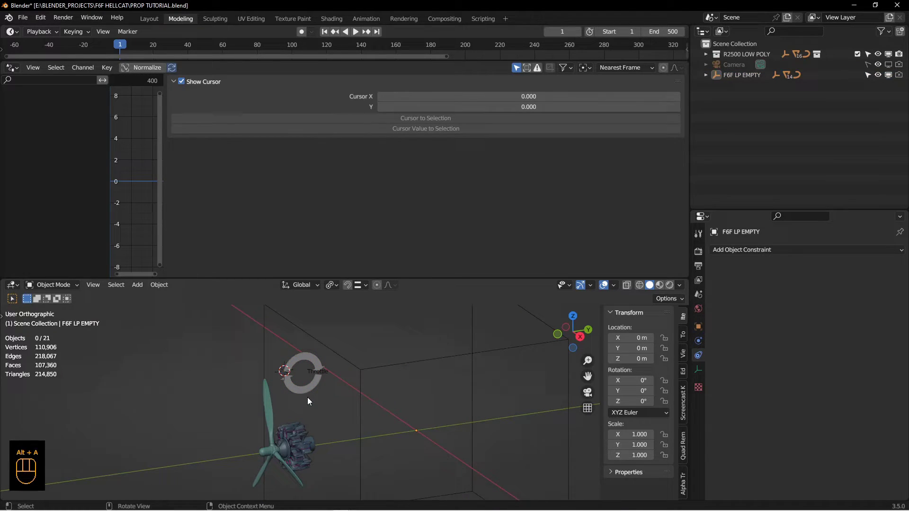
Test-rotate the Throttle control, leaving it at 100° on X, and show the PROP hub's driver variable settings
click(315, 389)
key(r)
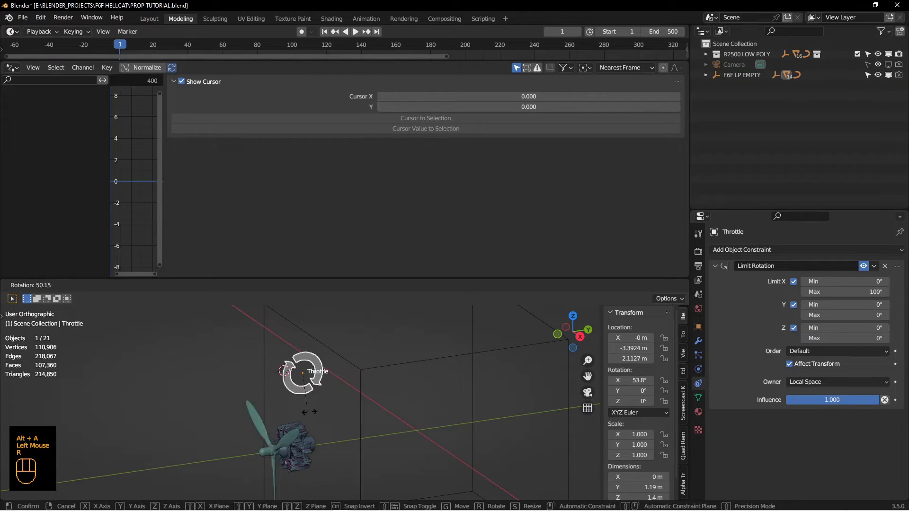
click(352, 337)
click(263, 448)
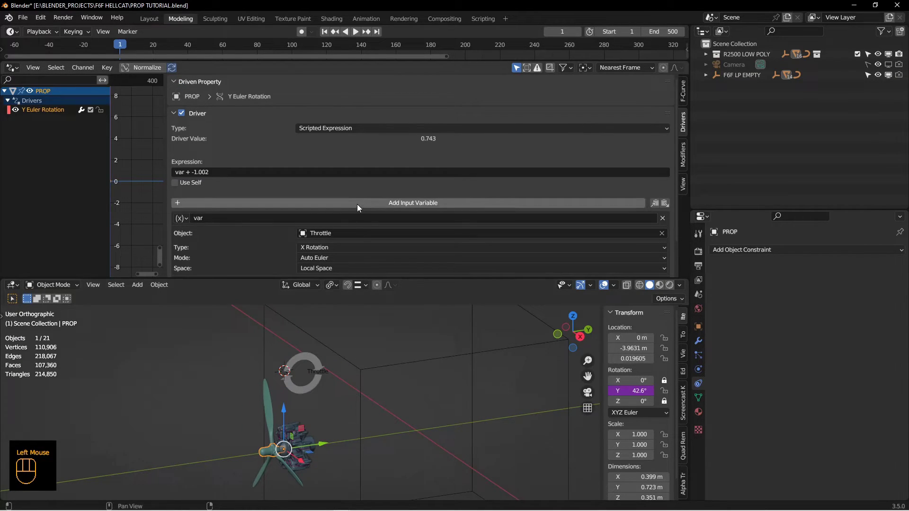
scroll(374, 210, down, 3)
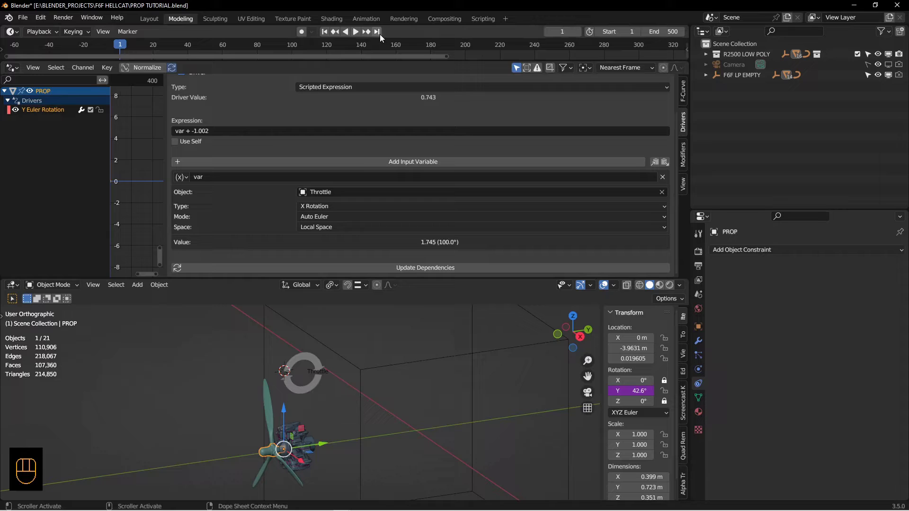
Replace the PROP hub's driver expression with frame, playing the animation briefly before and after the change
click(356, 32)
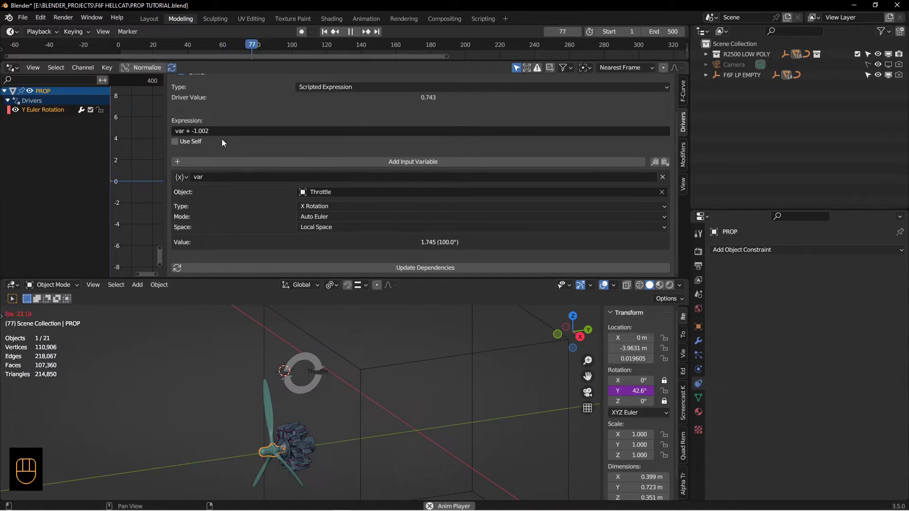
click(351, 32)
triple_click(223, 131)
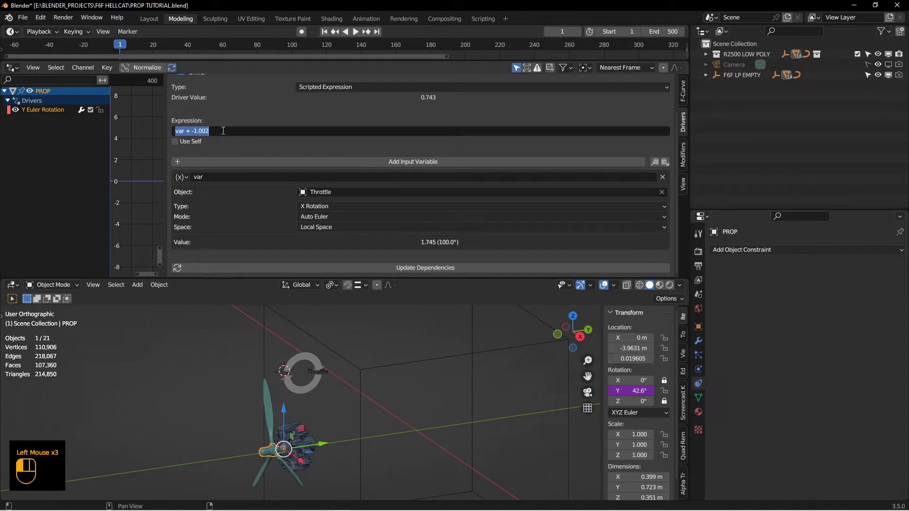
text(frame)
key(Return)
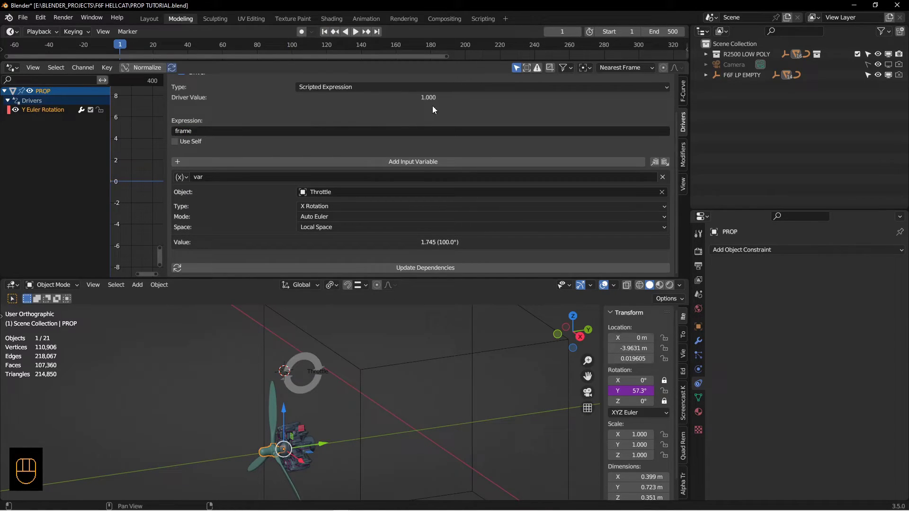
click(356, 32)
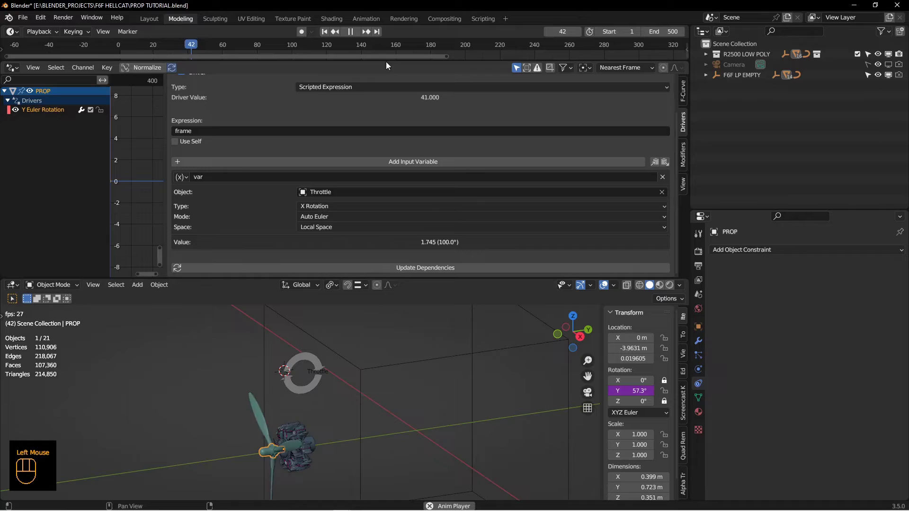
click(351, 31)
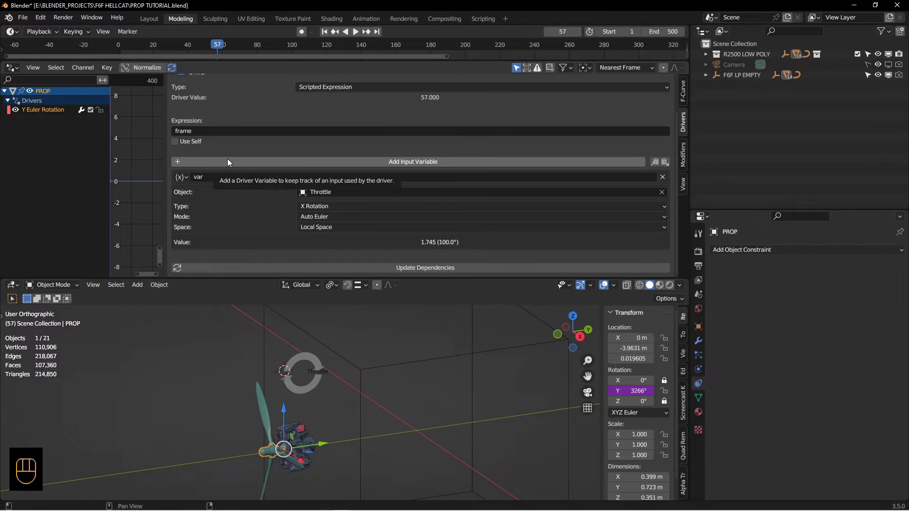
Extend the driver expression to frame * (Throttle/100)
click(220, 131)
text(*)
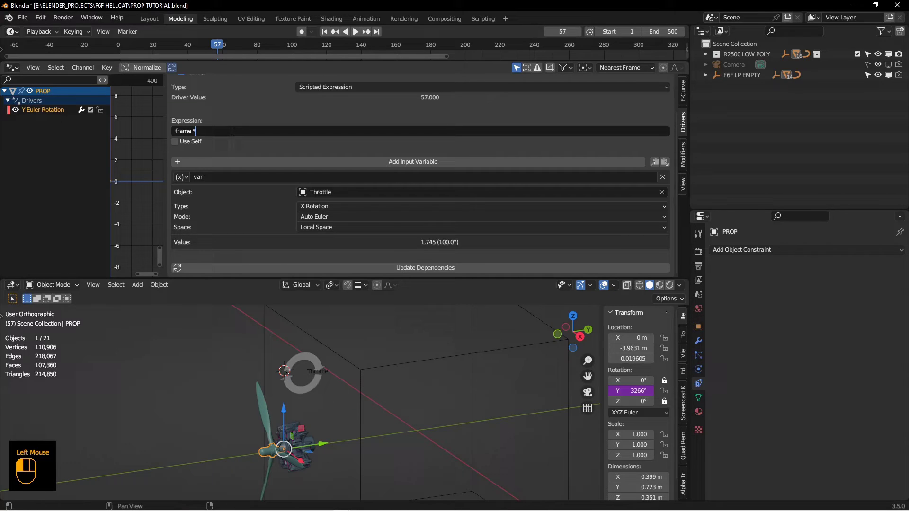
text( ()
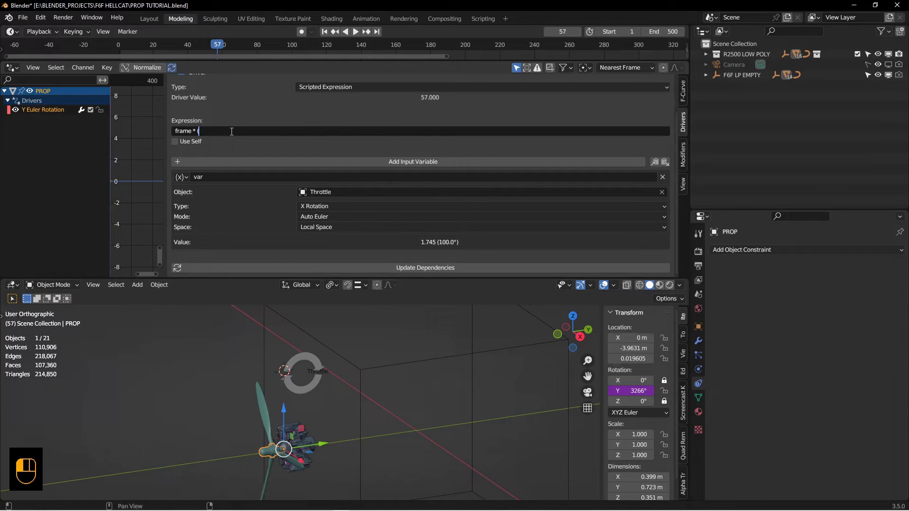
text(Throttle/100))
key(Return)
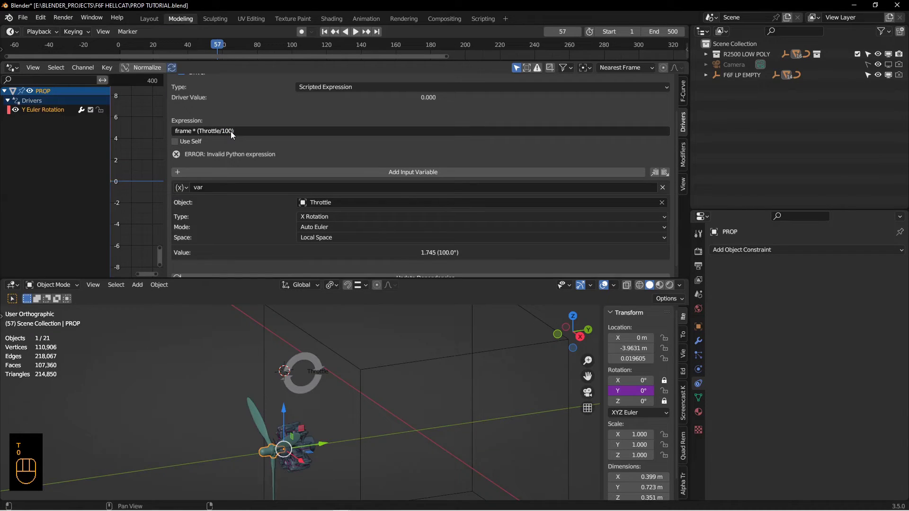
Rename the driver's input variable from var to Throttle to match the expression
click(245, 129)
click(206, 131)
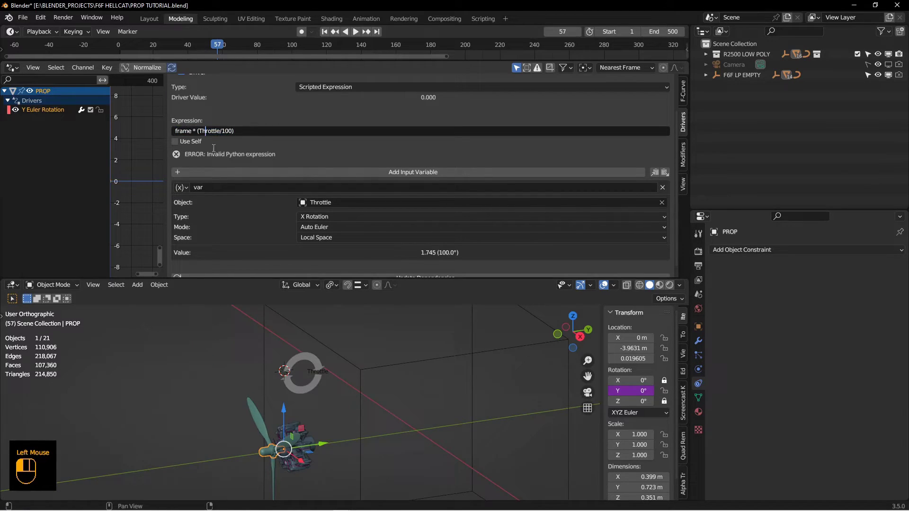
double_click(211, 188)
text(Th)
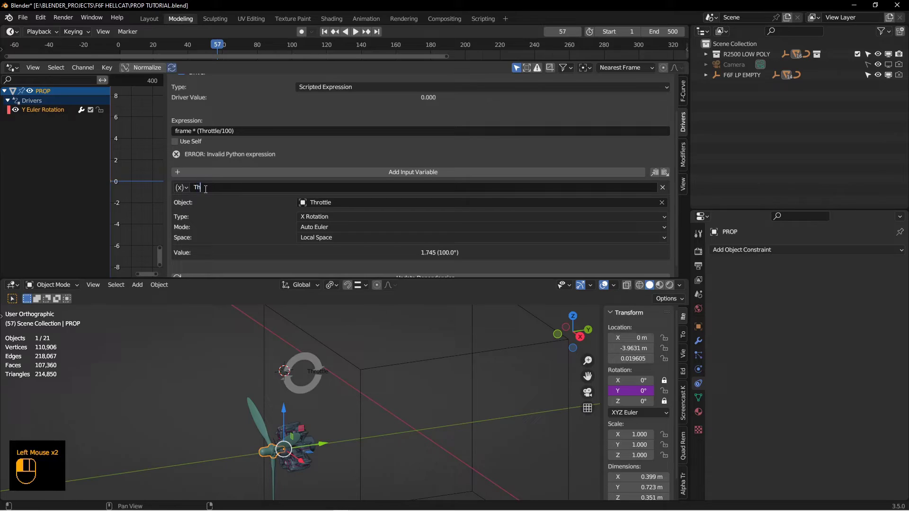
text(rottle)
key(Return)
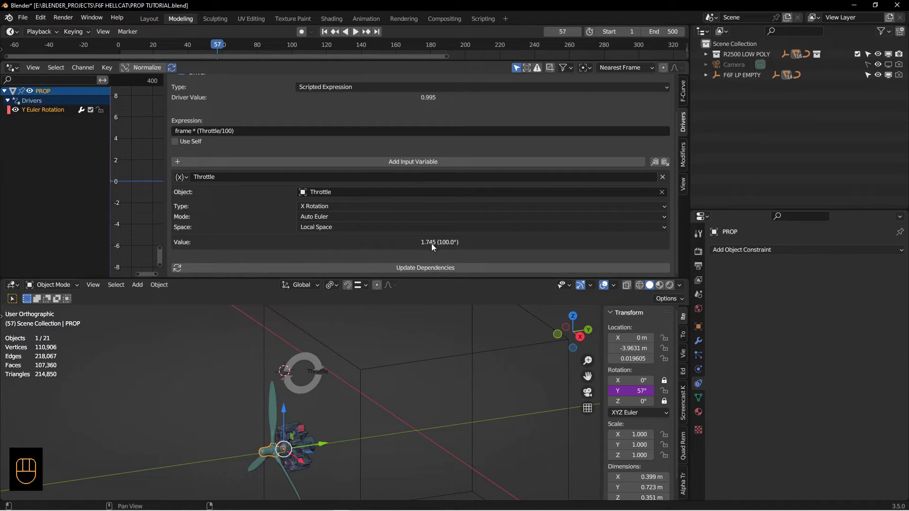
Insert a degrees conversion into the PROP hub's driver expression so it reads frame * (degrees((Throttle)/100)
click(221, 133)
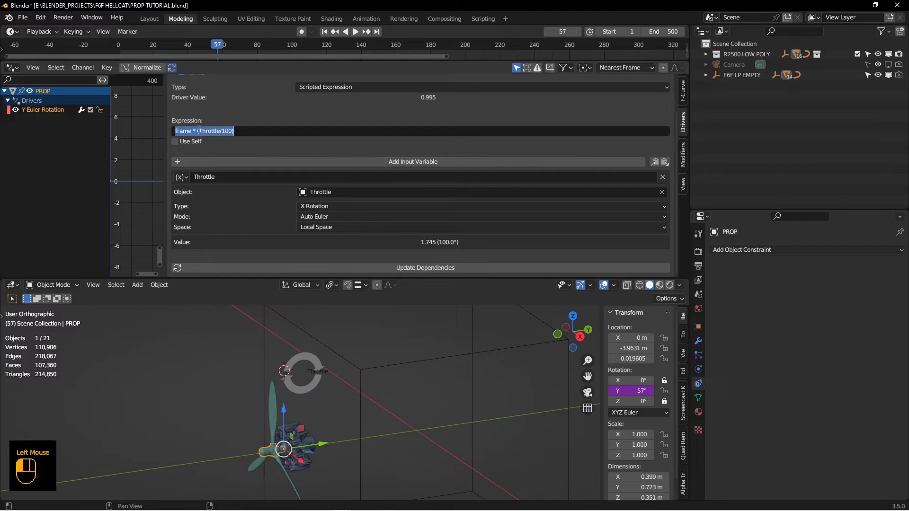
click(197, 133)
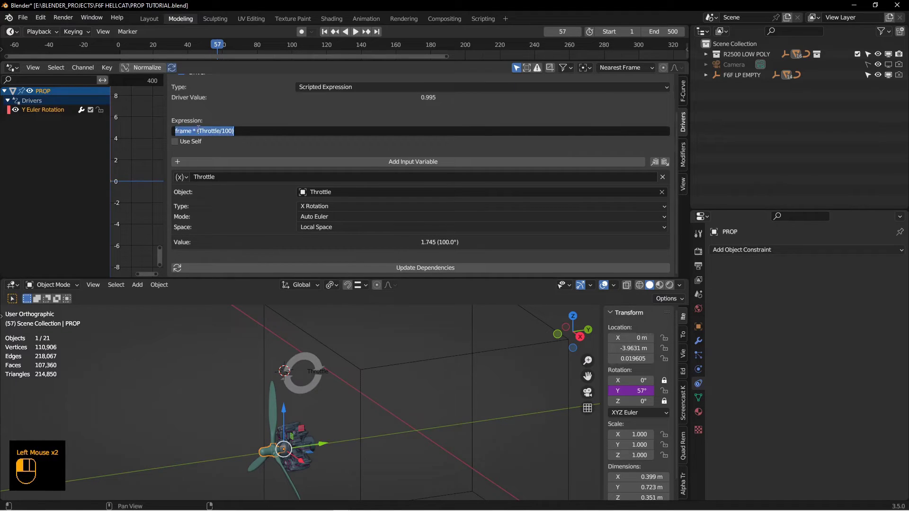
click(198, 131)
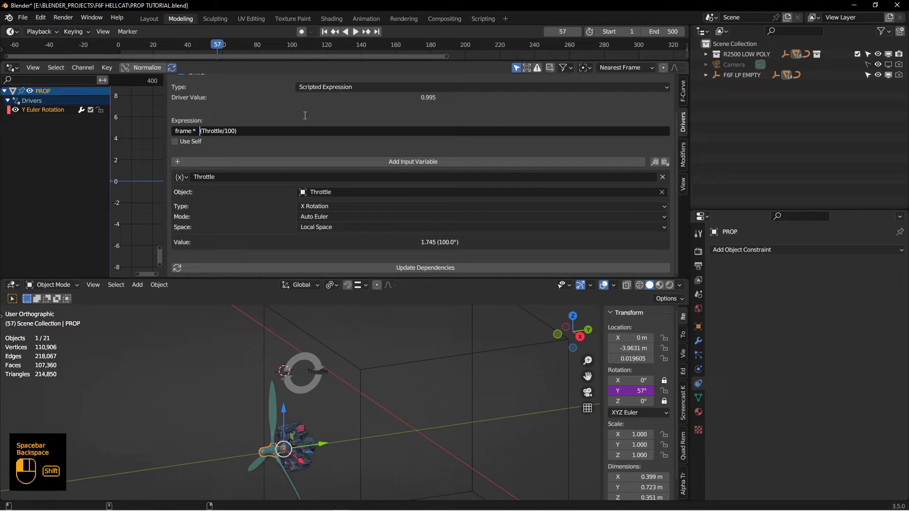
text((degrees)
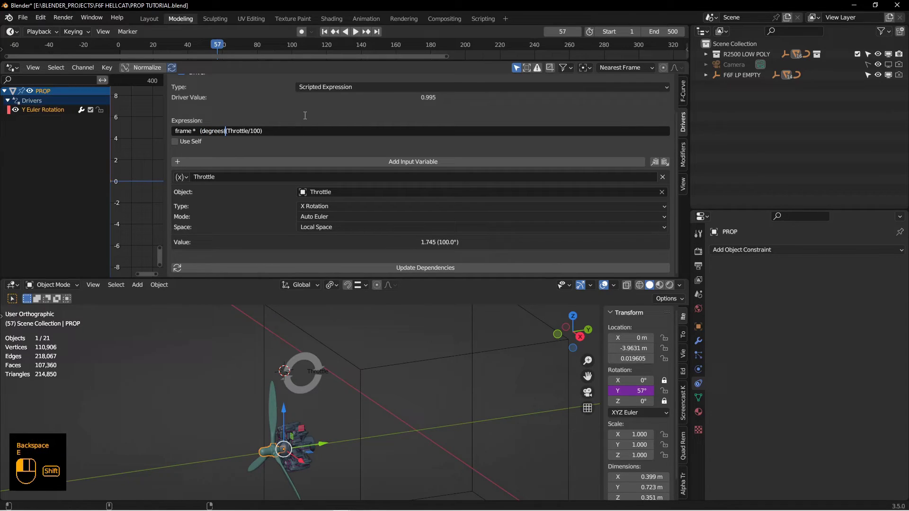
key(End)
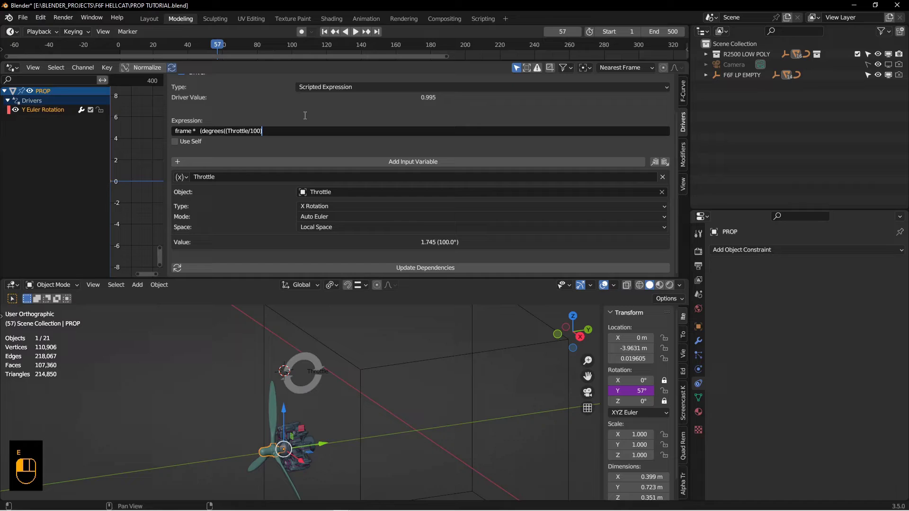
key(Left)
key(Left)
key(Left)
key(Left)
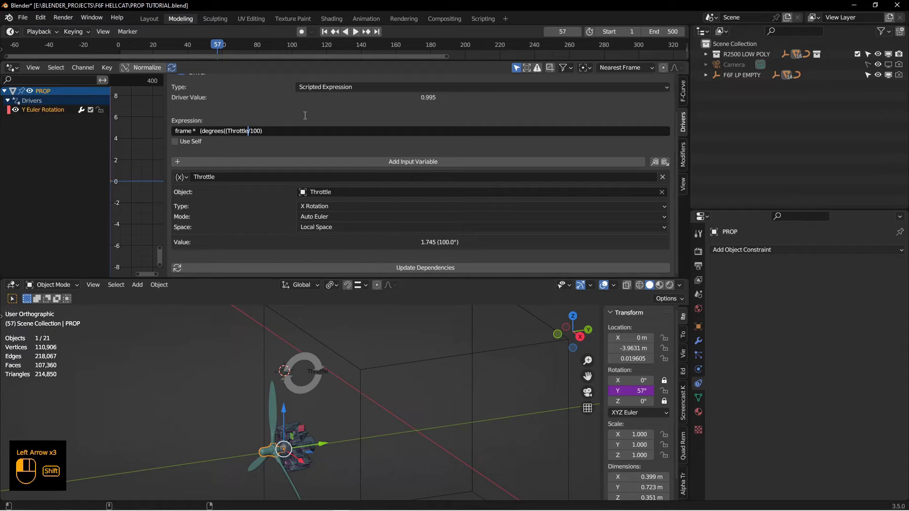
text())
key(Return)
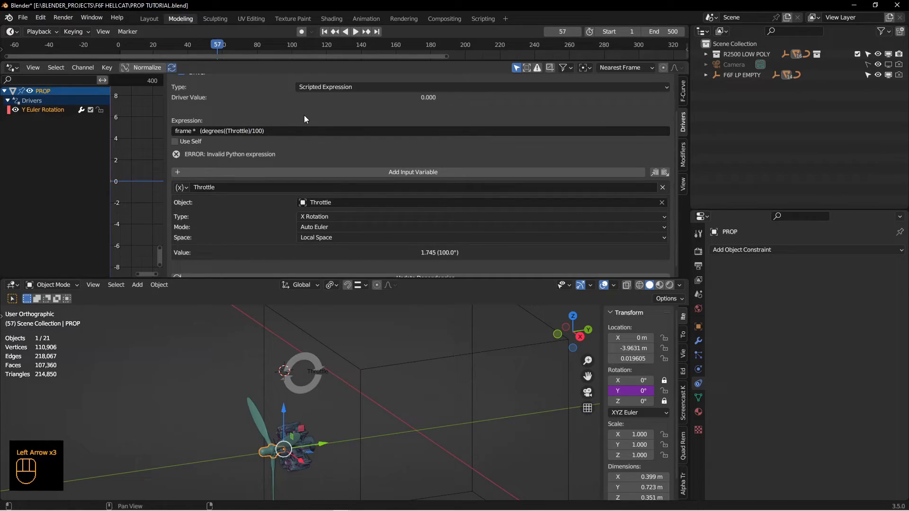
Remove the extra opening parenthesis from the driver expression, making it frame * (degrees(Throttle)/100)
click(233, 132)
click(234, 135)
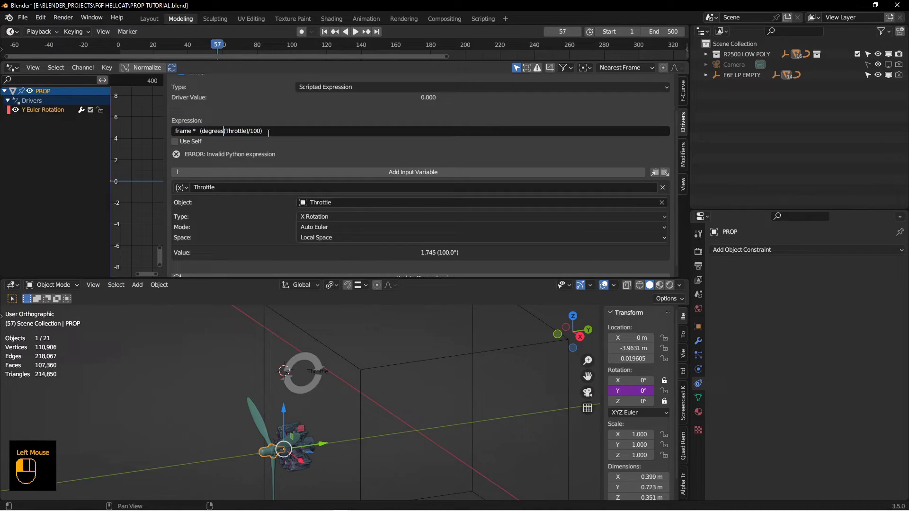
key(Return)
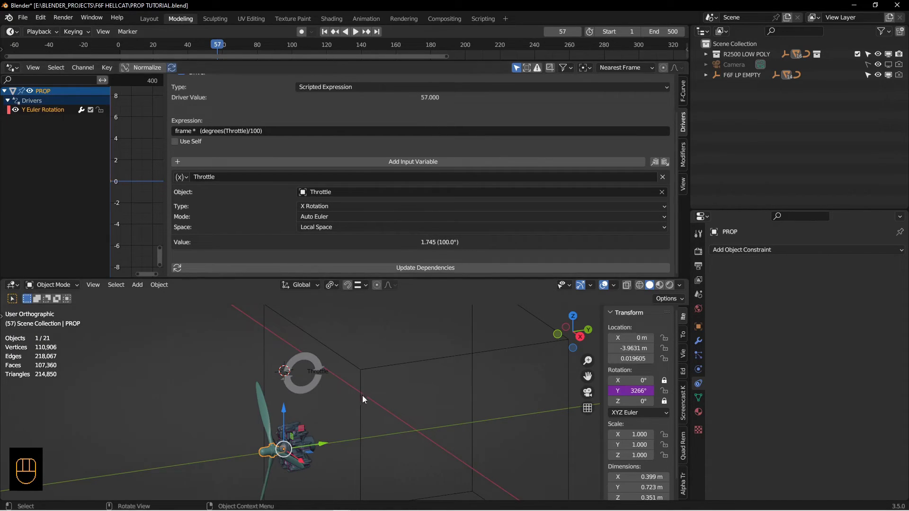
Check the Throttle control, reselect the PROP hub and play the animation from frame 1
click(305, 379)
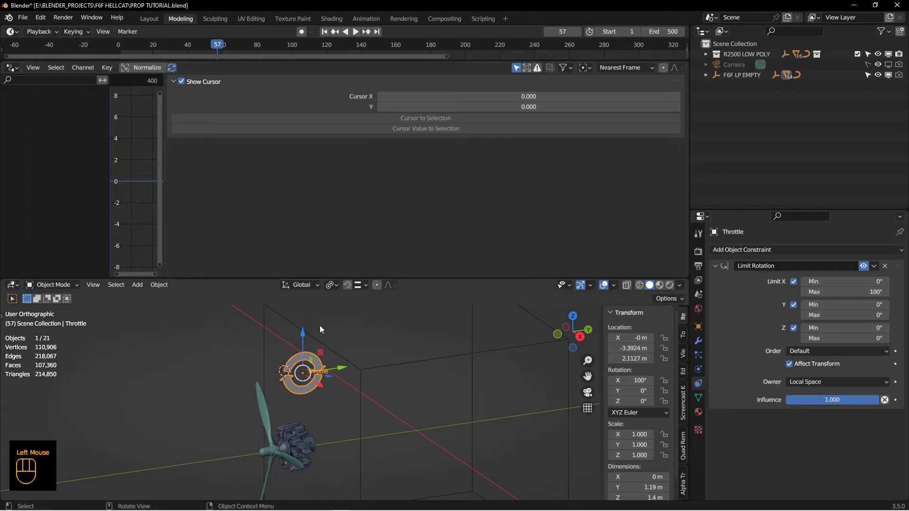
scroll(341, 308, up, 1)
scroll(341, 315, down, 2)
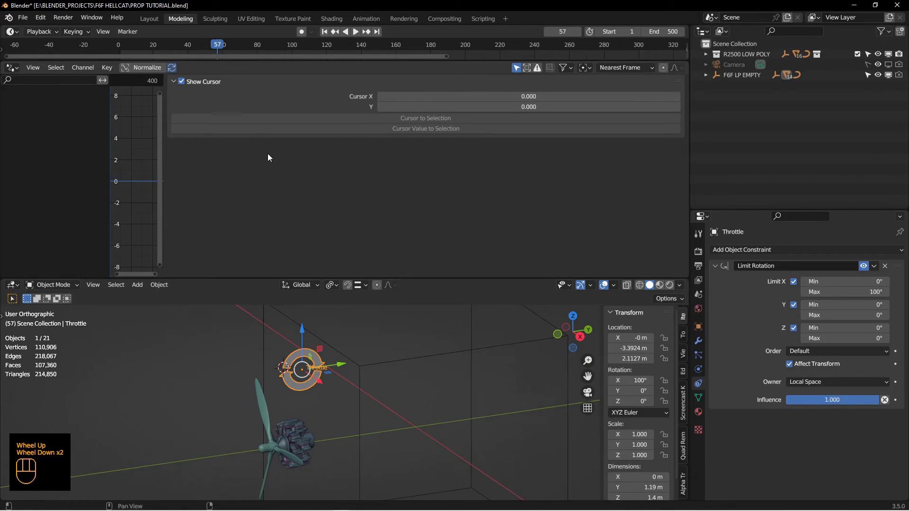
click(268, 450)
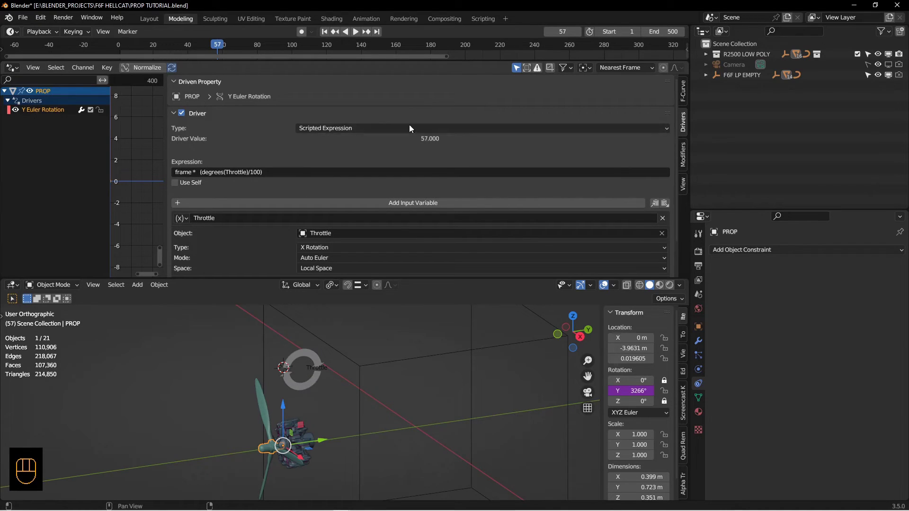
click(325, 32)
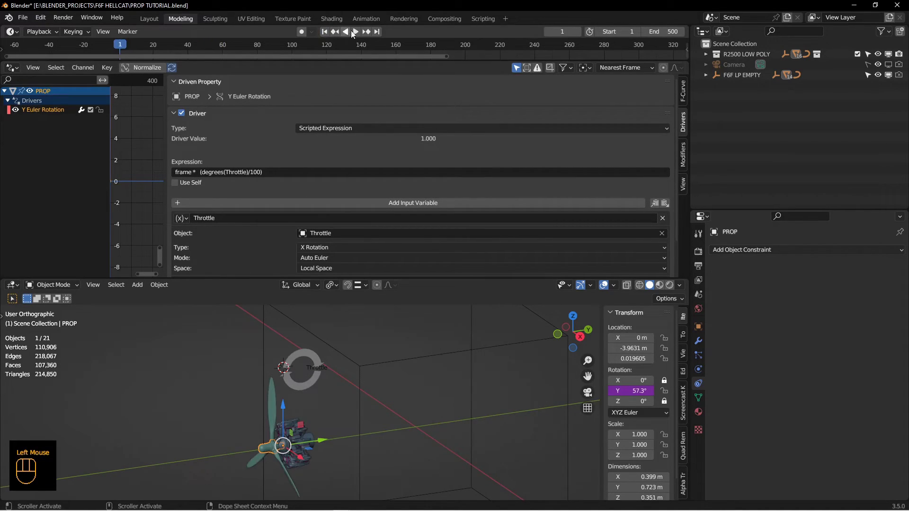
click(356, 31)
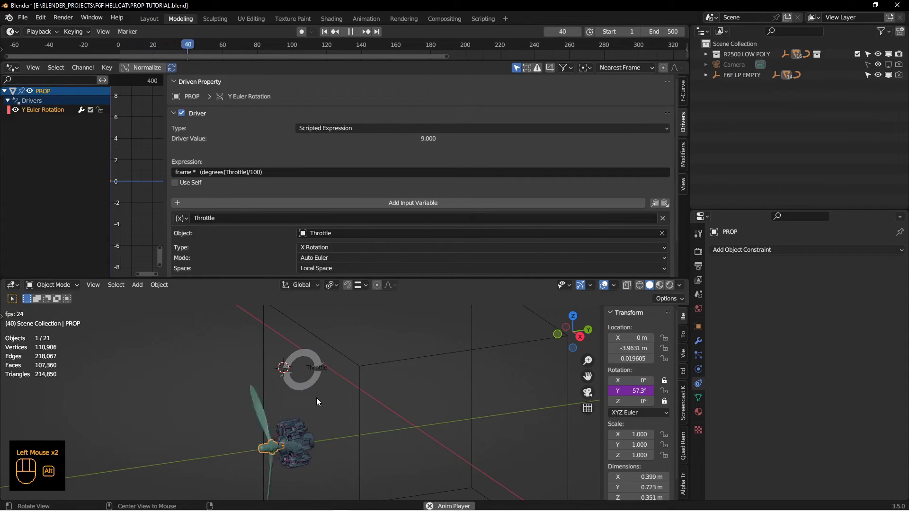
Test-rotate the Throttle control during playback to 0°, about 6° and about 28° on X
click(303, 393)
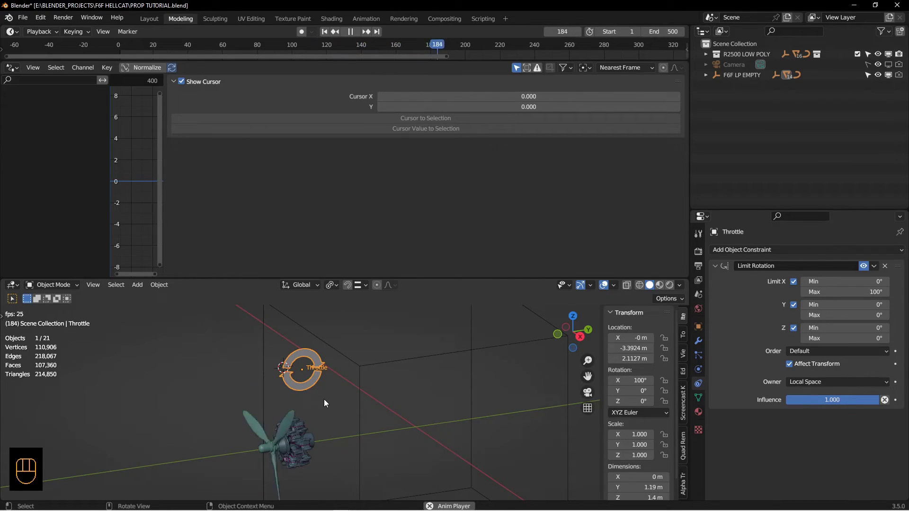
key(r)
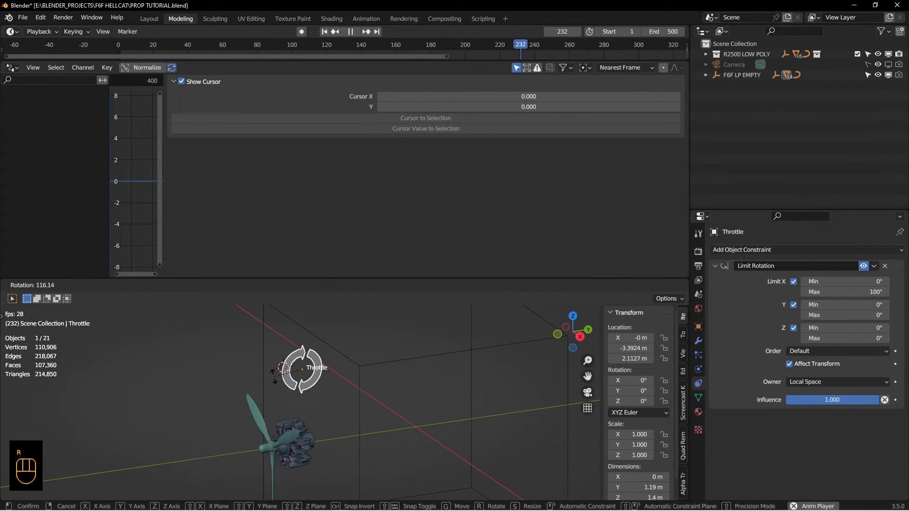
click(332, 396)
mouse_move(351, 396)
middle_down()
mouse_move(335, 385)
mouse_move(338, 405)
middle_up()
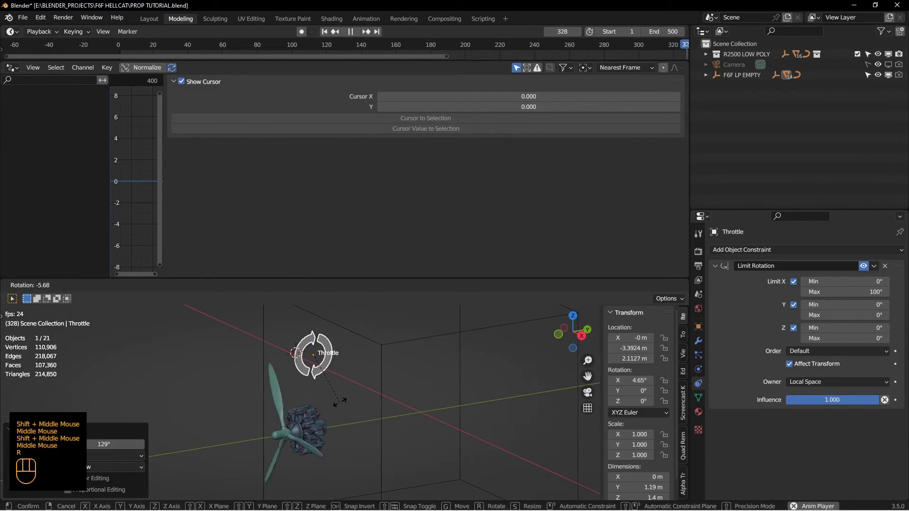
key(r)
click(632, 368)
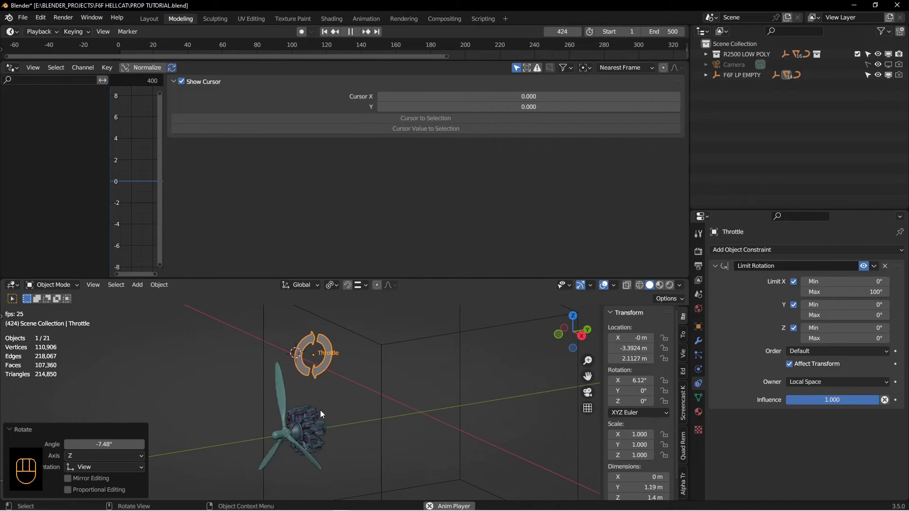
key(r)
click(347, 384)
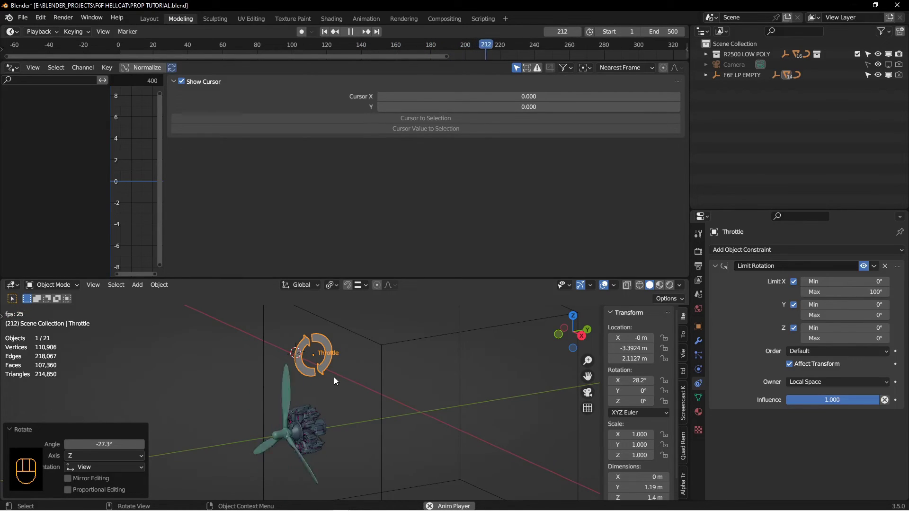
Rotate the Throttle control back to 0° on X, stop the playback and return to frame 1
key(r)
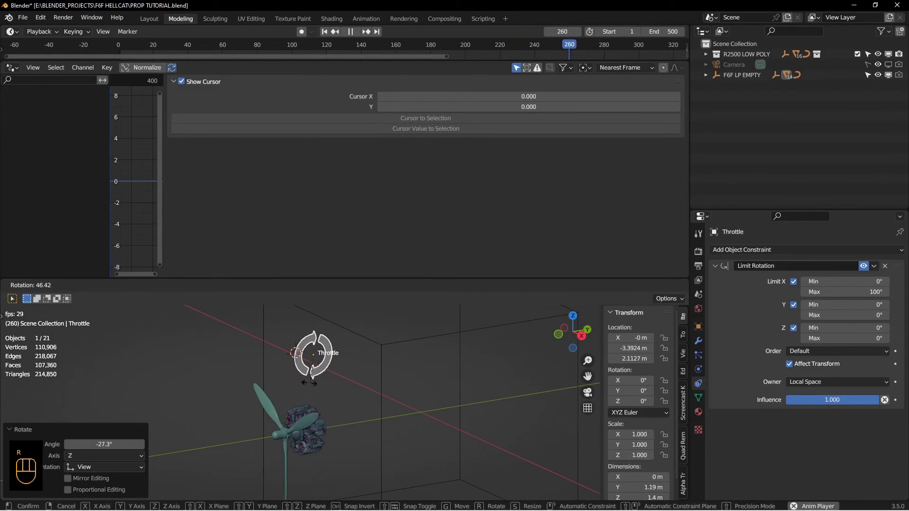
click(312, 419)
click(351, 31)
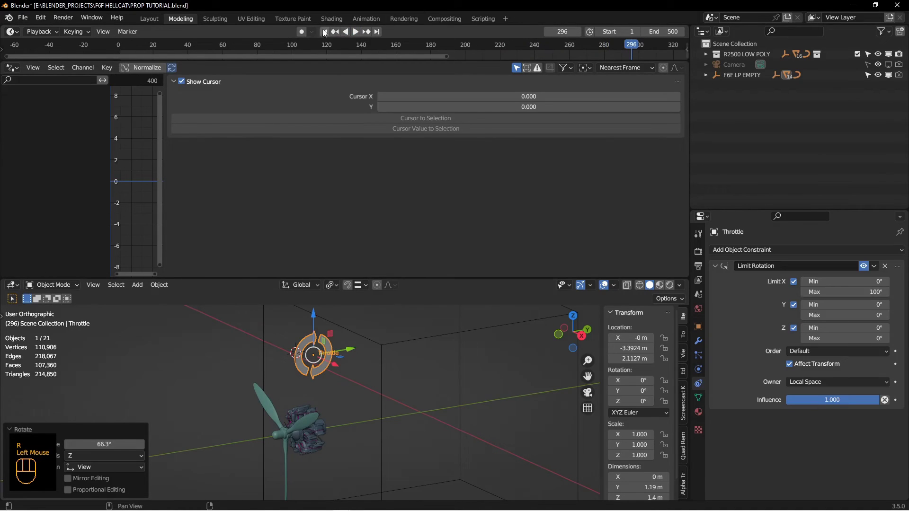
click(325, 31)
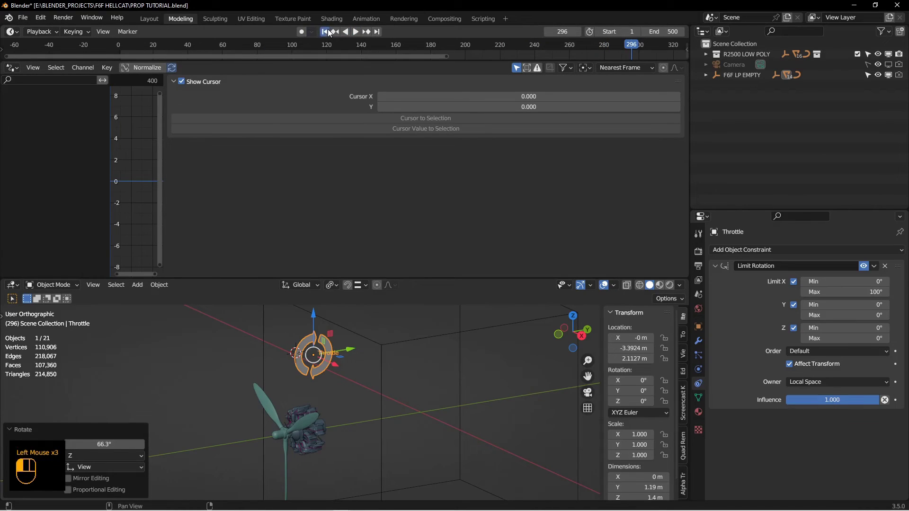
Change the PROP hub's driver expression to (frame * 1.5) * (degrees(Throttle)/100)
click(286, 434)
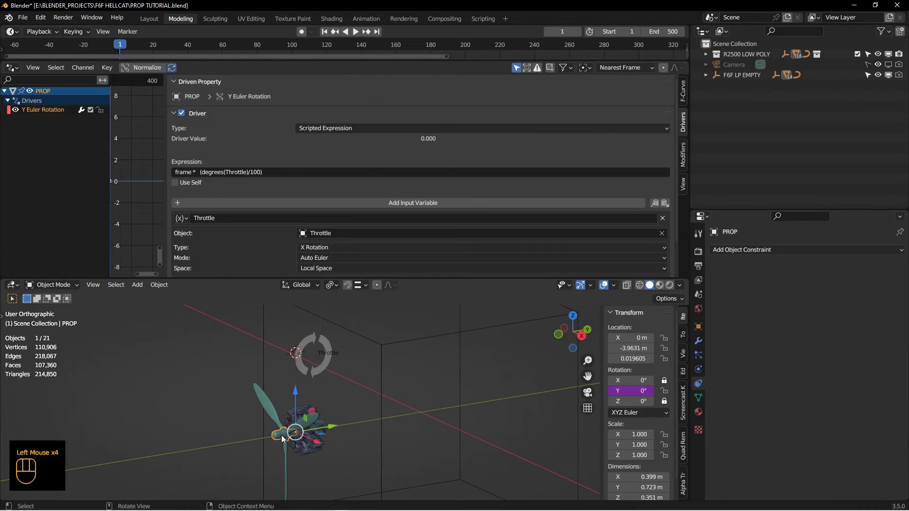
click(206, 173)
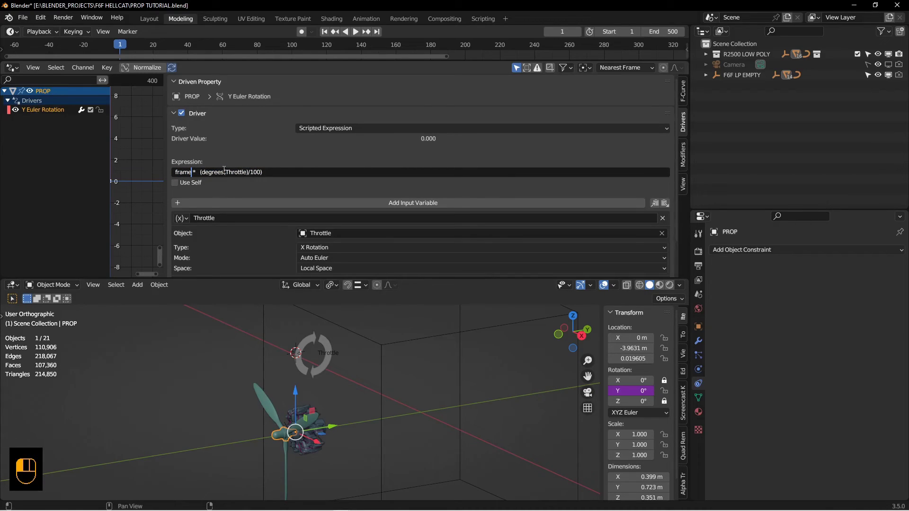
text(*  ()
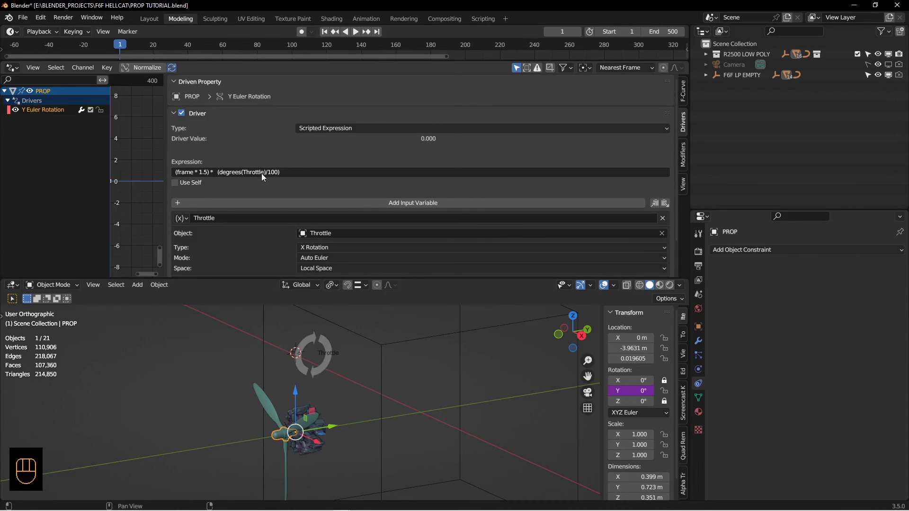
Rotate the Throttle control to about 91° on X, scrub the timeline to check the propeller's spin, and return to frame 1
drag(123, 46, 128, 46)
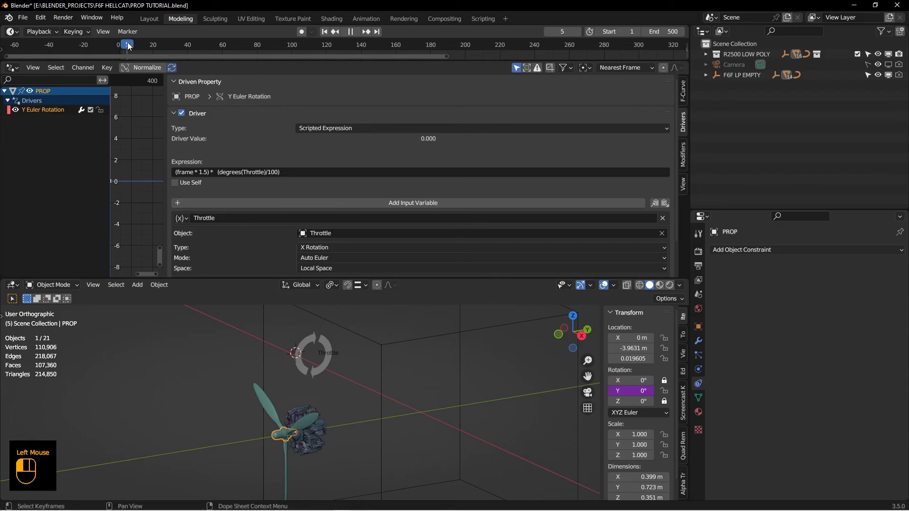
key(Escape)
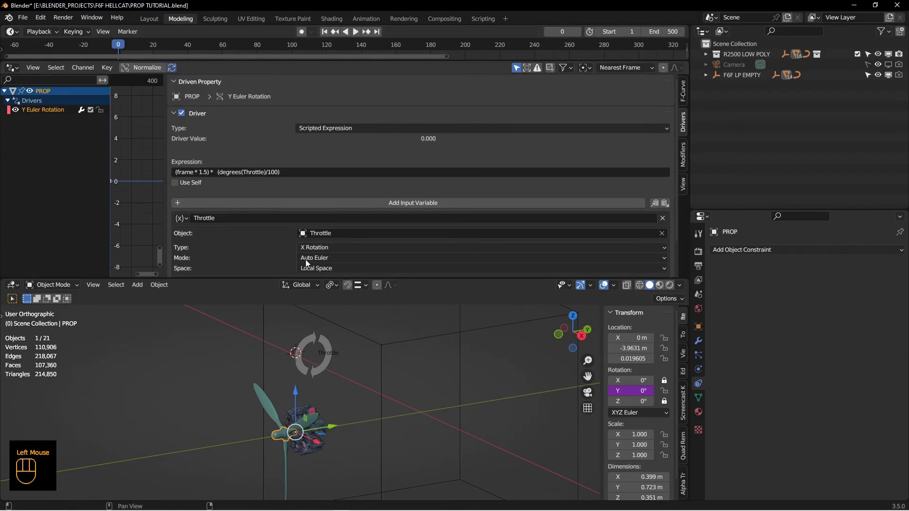
click(313, 334)
key(r)
click(340, 211)
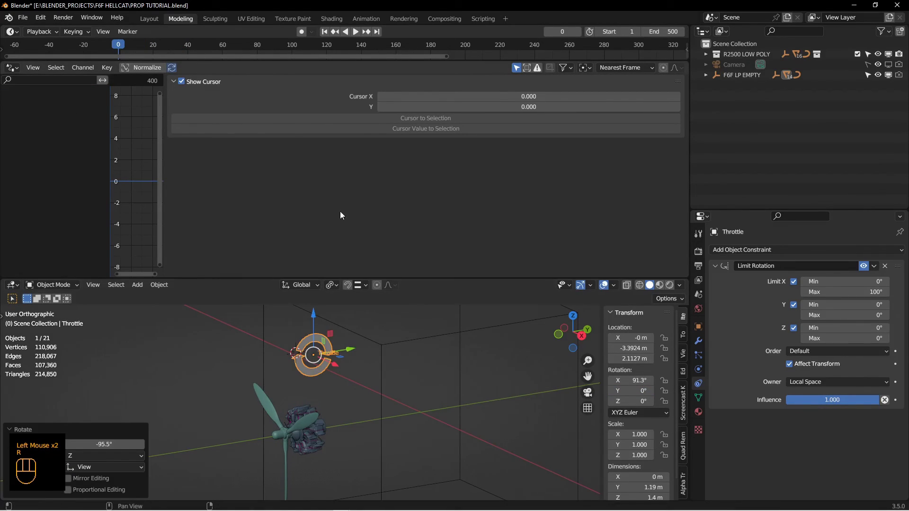
drag(117, 40, 145, 48)
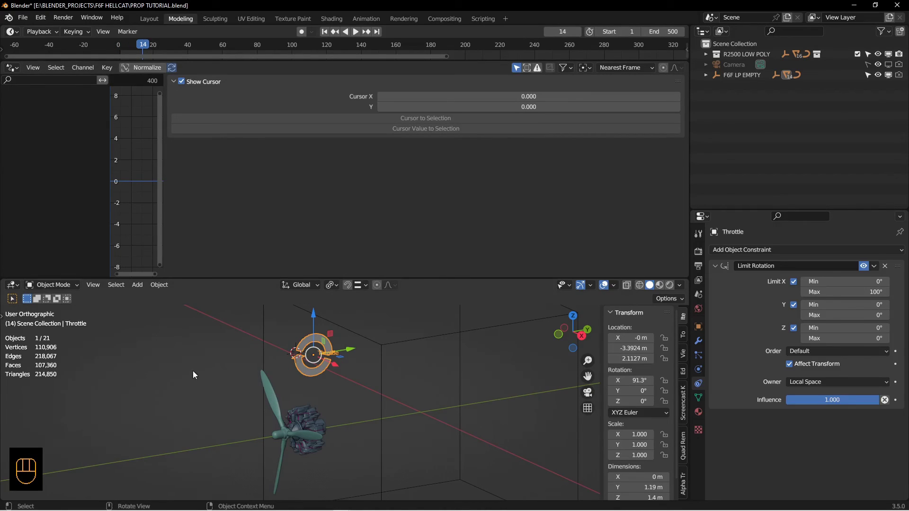
click(325, 31)
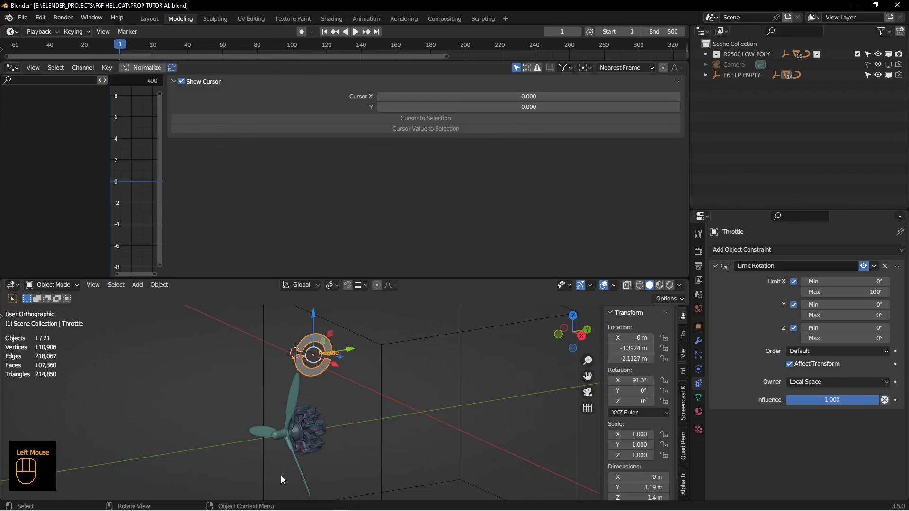
Negate the PROP hub's driver expression to reverse the spin: -(frame * 1.5) * (degrees(Throttle)/100)
click(281, 436)
click(191, 171)
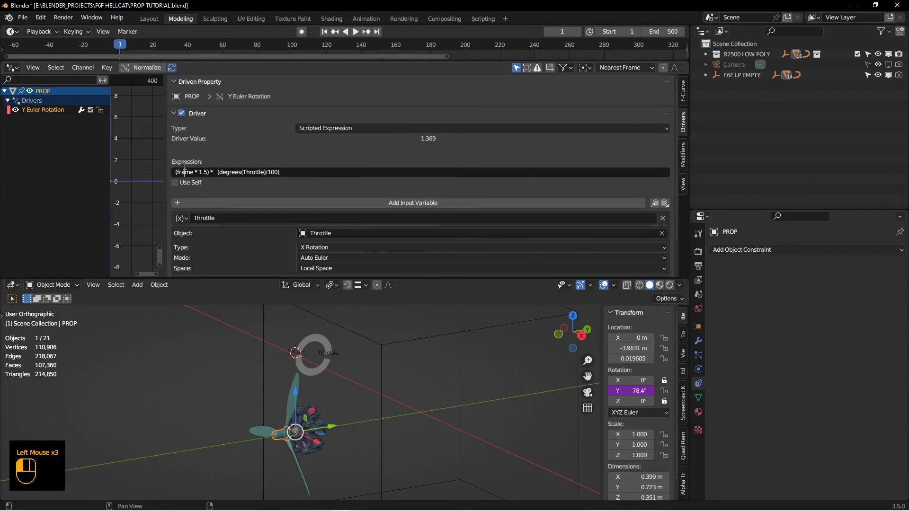
text(-)
key(Return)
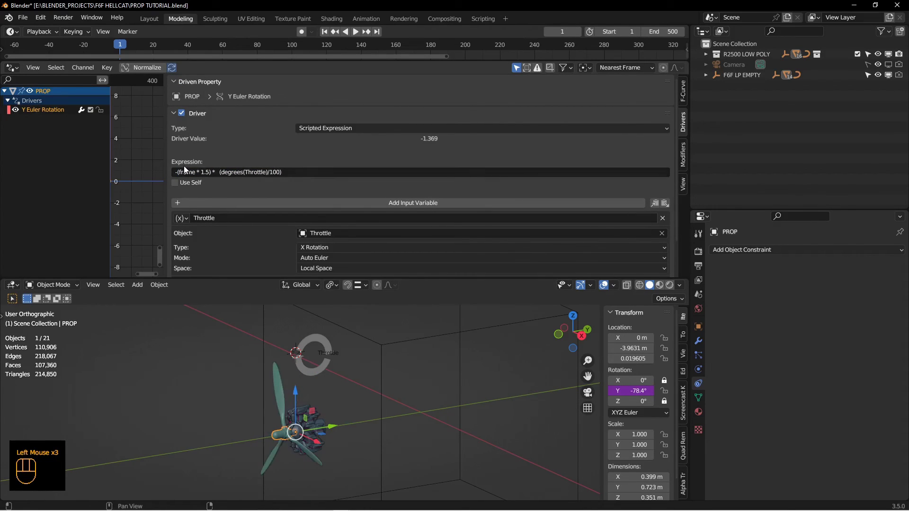
Rotate the Throttle control to about 8° on X, scrub the timeline and play the animation to check the reversed spin
click(318, 331)
key(r)
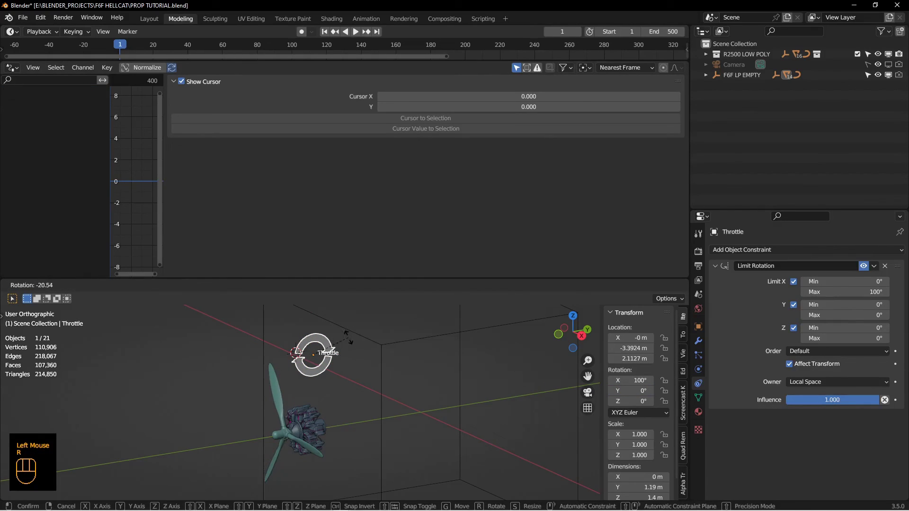
click(320, 390)
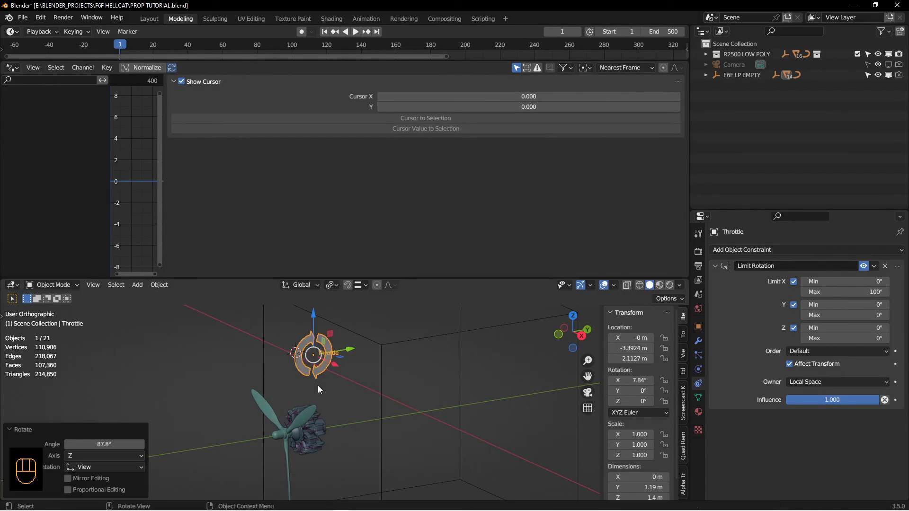
drag(126, 45, 286, 59)
click(350, 31)
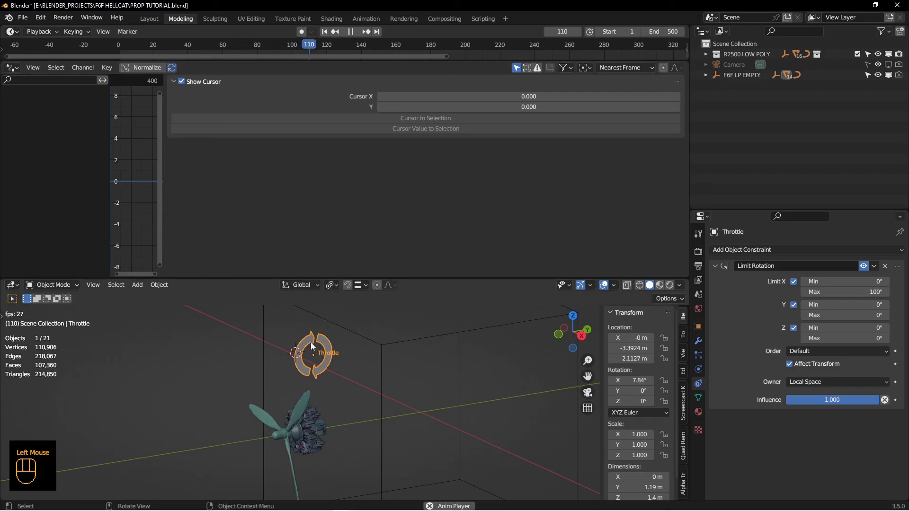
Rotate the Throttle control in stages from 0° up to about 65° on X while the animation plays to test the propeller's speed response
key(r)
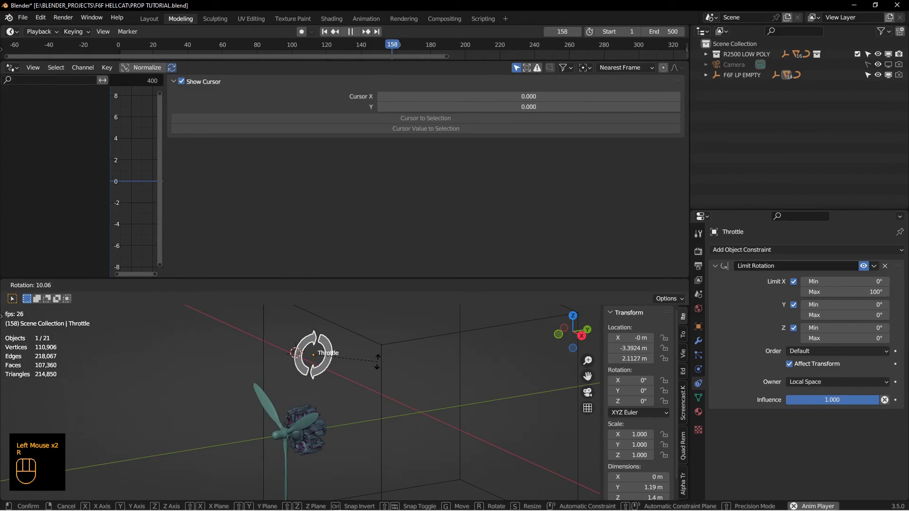
click(374, 364)
key(r)
click(381, 337)
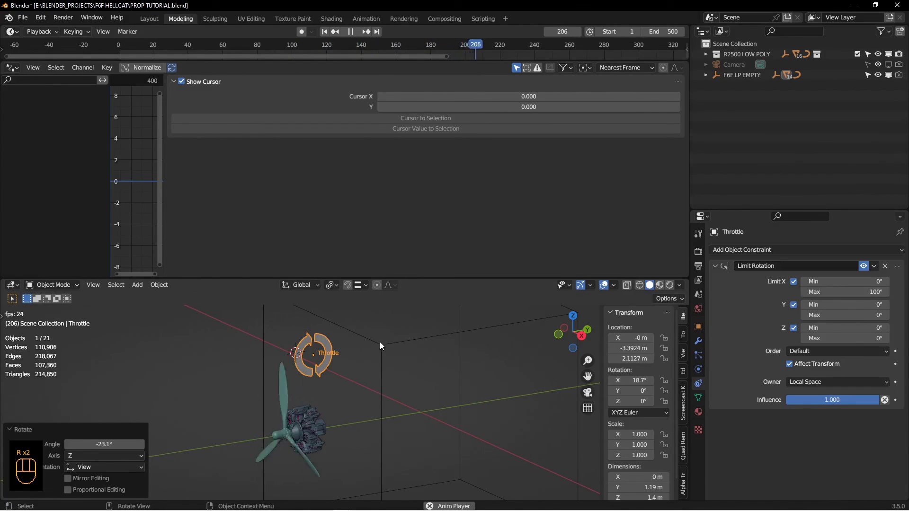
key(r)
click(379, 334)
key(r)
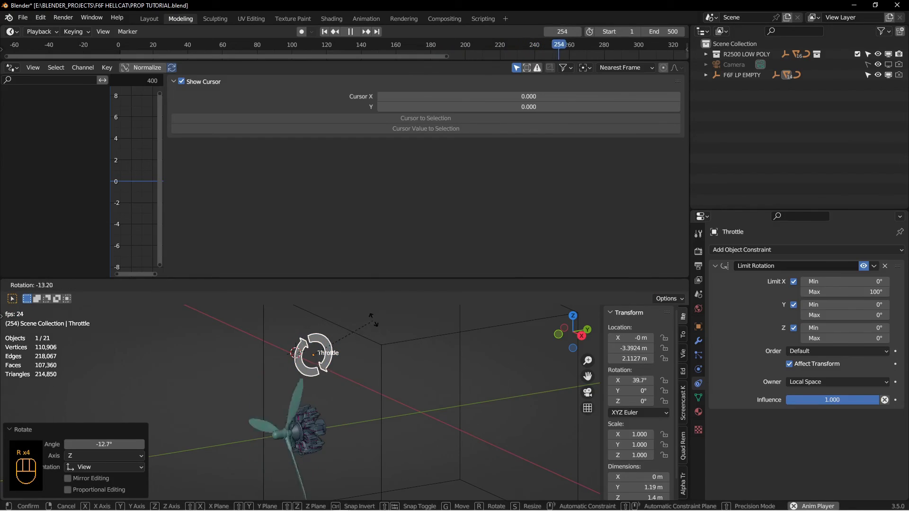
click(379, 335)
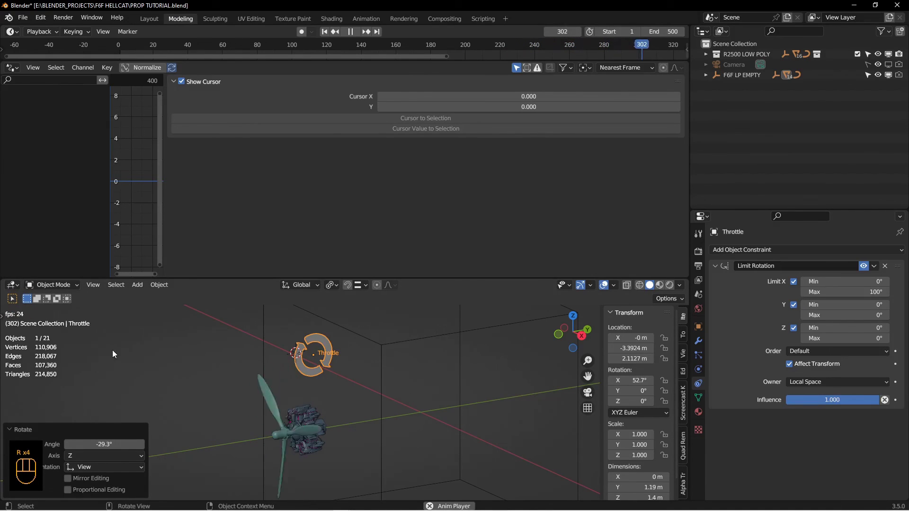
key(r)
click(375, 419)
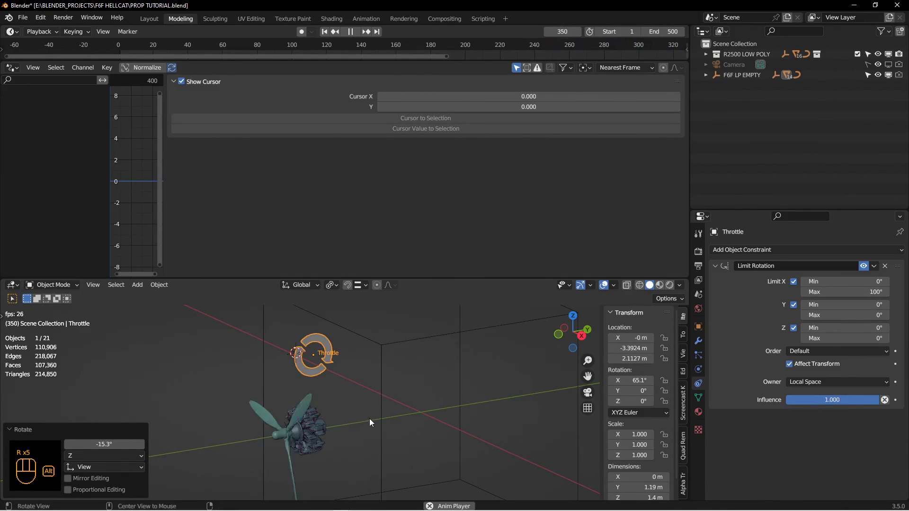
Enlarge the 3D viewport's height to show the spinning propeller and the Throttle control together
shift+middle_drag(370, 418, 385, 393)
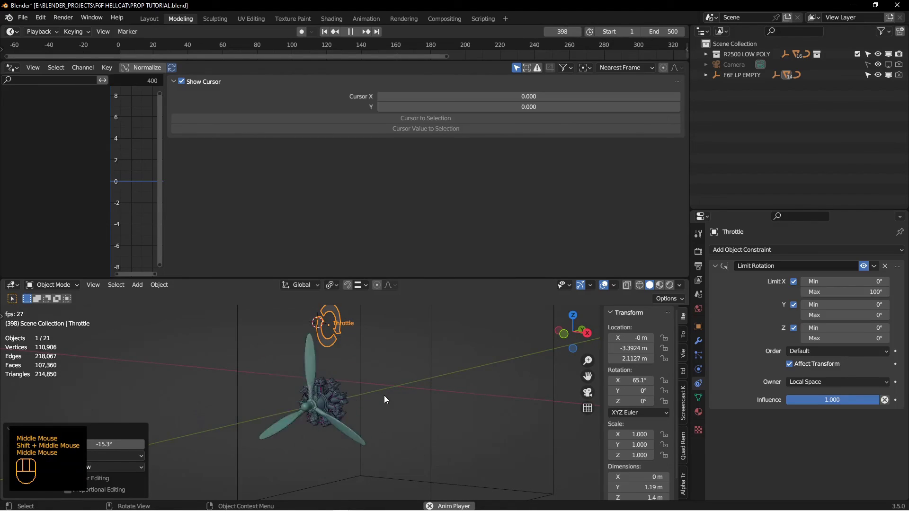
drag(455, 279, 471, 169)
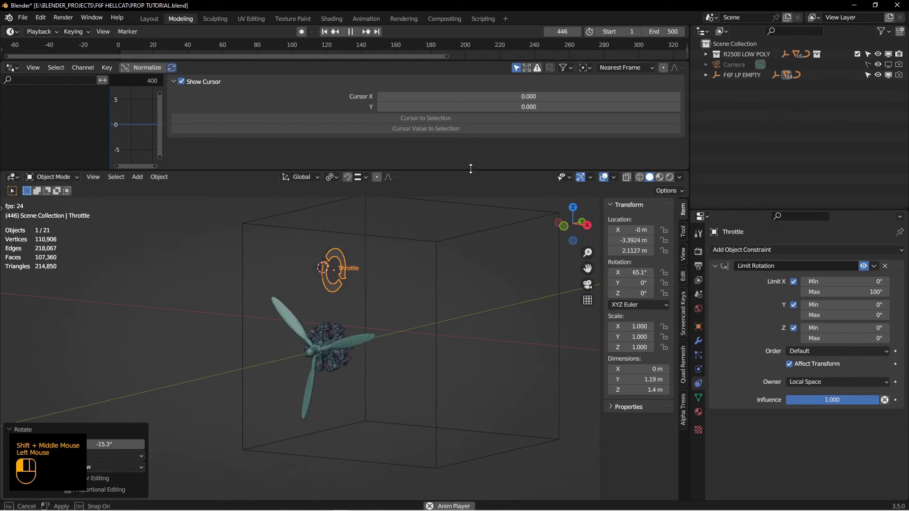
middle_drag(402, 349, 390, 350)
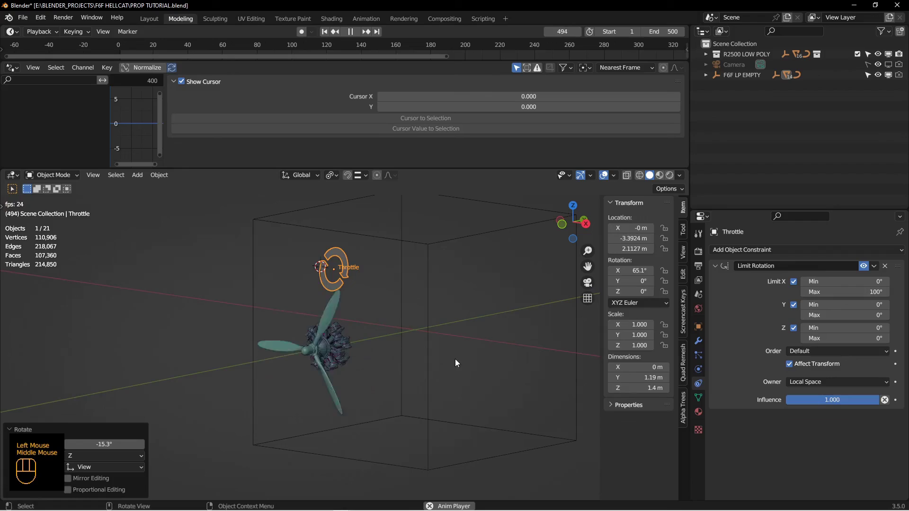